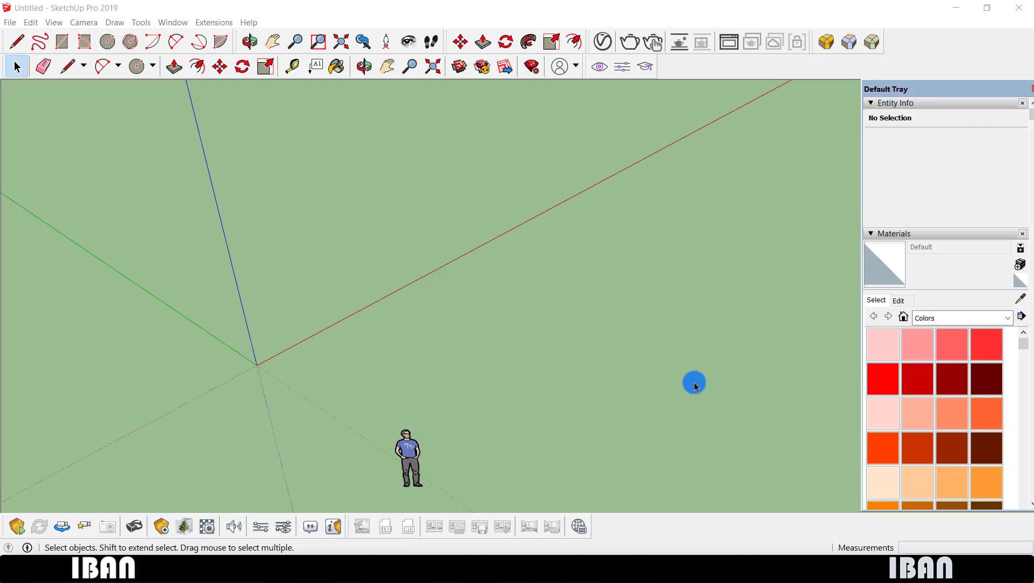
Orbit toward the origin and place a rectangle's first corner on the ground beside it.
{"action": "mouse_move", "coordinate": [307, 358]}
{"action": "middle_mouse_down"}
{"action": "mouse_move", "coordinate": [293, 432]}
{"action": "mouse_move", "coordinate": [266, 437]}
{"action": "mouse_move", "coordinate": [437, 342]}
{"action": "middle_mouse_up"}
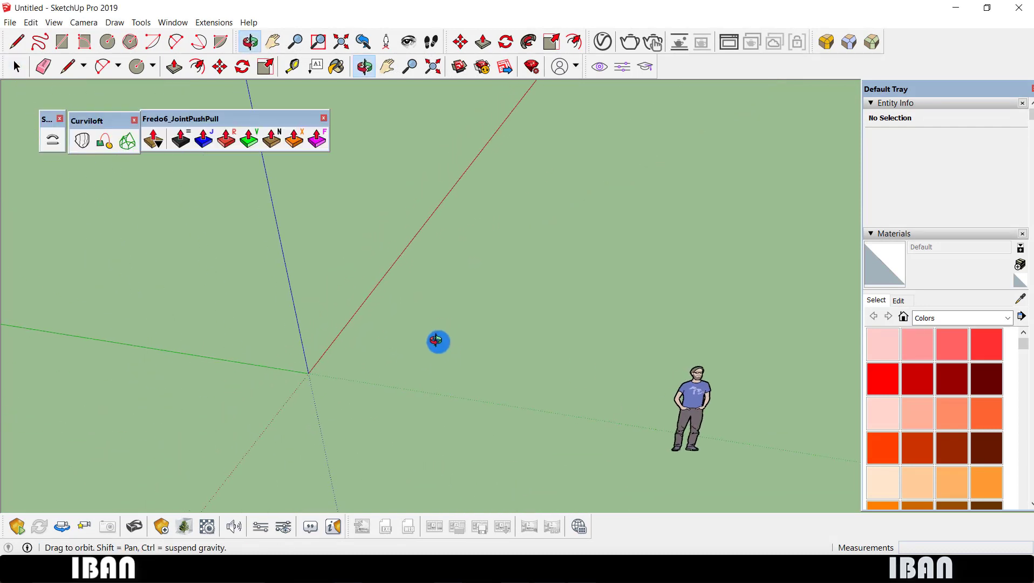
{"action": "scroll", "coordinate": [359, 327], "scroll_direction": "up", "scroll_amount": 2}
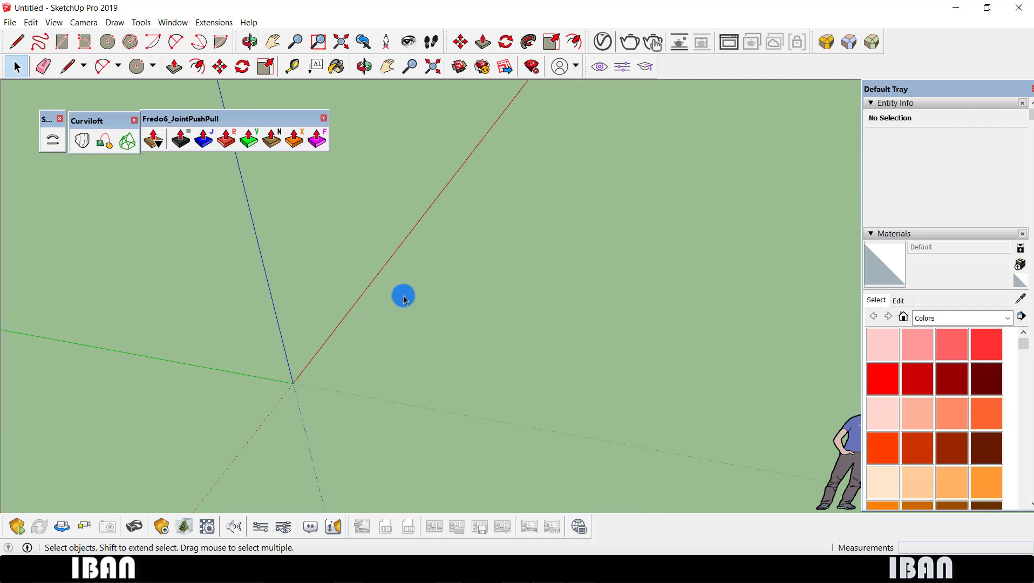
{"action": "mouse_move", "coordinate": [314, 351]}
{"action": "middle_mouse_down"}
{"action": "mouse_move", "coordinate": [383, 341]}
{"action": "mouse_move", "coordinate": [295, 372]}
{"action": "mouse_move", "coordinate": [310, 383]}
{"action": "mouse_move", "coordinate": [393, 324]}
{"action": "mouse_move", "coordinate": [417, 400]}
{"action": "mouse_move", "coordinate": [375, 317]}
{"action": "mouse_move", "coordinate": [284, 228]}
{"action": "mouse_move", "coordinate": [341, 409]}
{"action": "mouse_move", "coordinate": [316, 432]}
{"action": "mouse_move", "coordinate": [360, 360]}
{"action": "mouse_move", "coordinate": [306, 435]}
{"action": "mouse_move", "coordinate": [358, 362]}
{"action": "mouse_move", "coordinate": [318, 425]}
{"action": "mouse_move", "coordinate": [320, 392]}
{"action": "middle_mouse_up"}
{"action": "key", "text": "r"}
{"action": "left_click", "coordinate": [317, 393]}
{"action": "type", "text": "10, 100"}
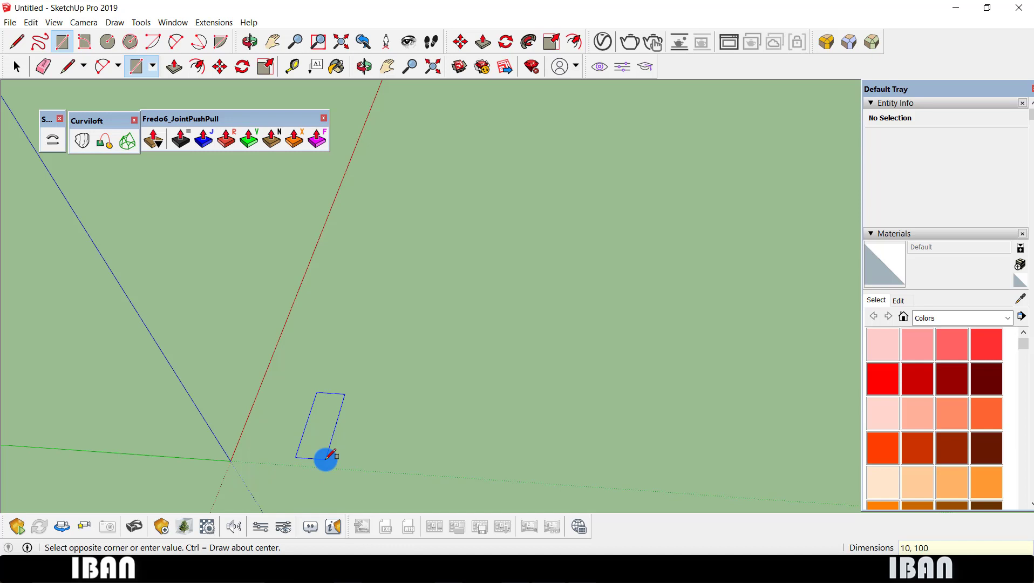
Finish the first rectangle and draw a second small rectangle with typed dimensions.
{"action": "key", "text": "Return"}
{"action": "key", "text": "space"}
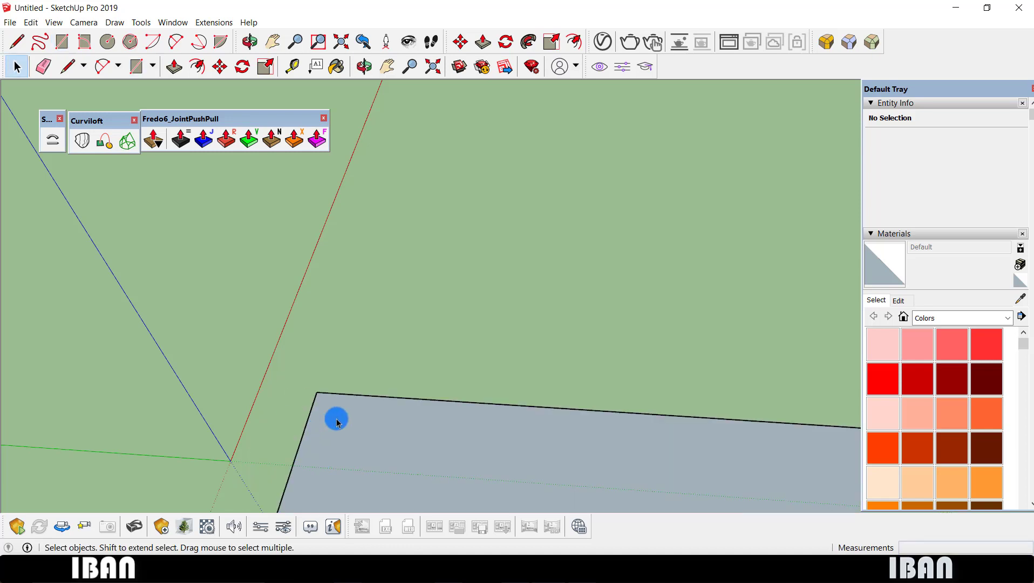
{"action": "mouse_move", "coordinate": [334, 418]}
{"action": "middle_mouse_down"}
{"action": "mouse_move", "coordinate": [365, 349]}
{"action": "mouse_move", "coordinate": [362, 314]}
{"action": "mouse_move", "coordinate": [343, 283]}
{"action": "middle_mouse_up"}
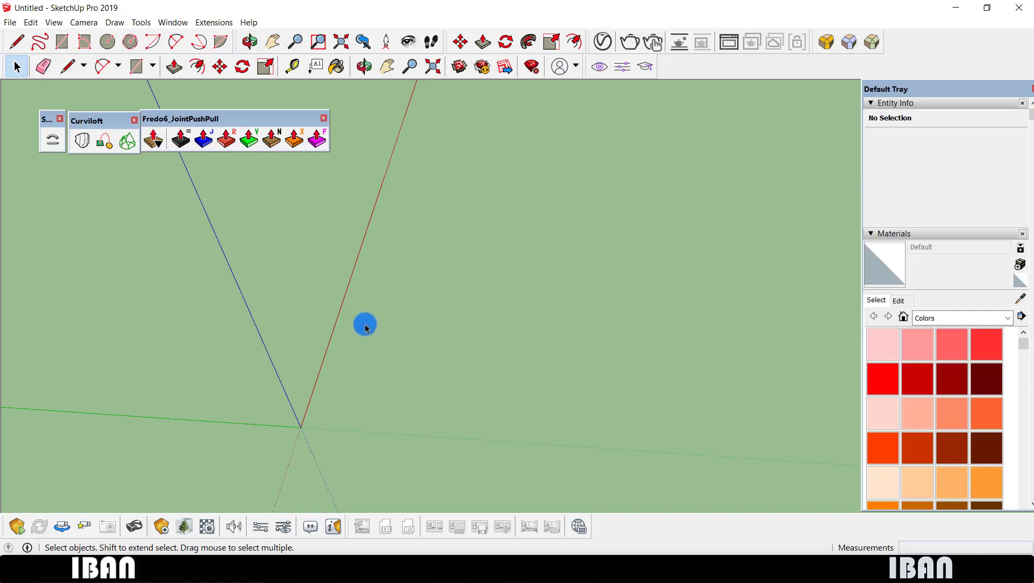
{"action": "middle_click_drag", "start_coordinate": [362, 322], "coordinate": [345, 346]}
{"action": "key", "text": "r"}
{"action": "left_click", "coordinate": [337, 358]}
{"action": "type", "text": ".10 x ,02"}
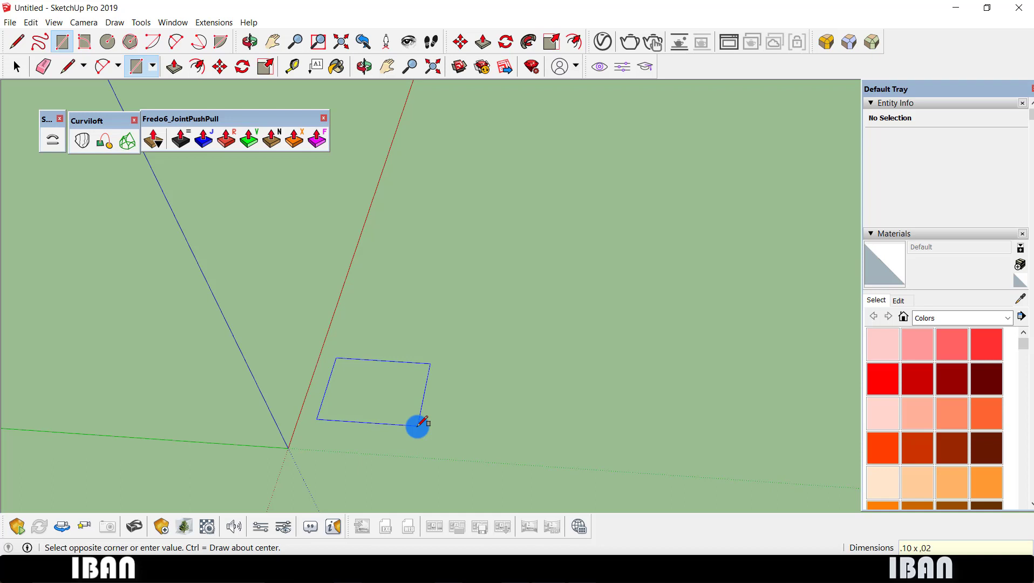
{"action": "key", "text": "Return"}
{"action": "key", "text": "space"}
Rotate the rectangle so it lies along the red axis.
{"action": "middle_click_drag", "start_coordinate": [409, 418], "coordinate": [391, 369]}
{"action": "key", "text": "q"}
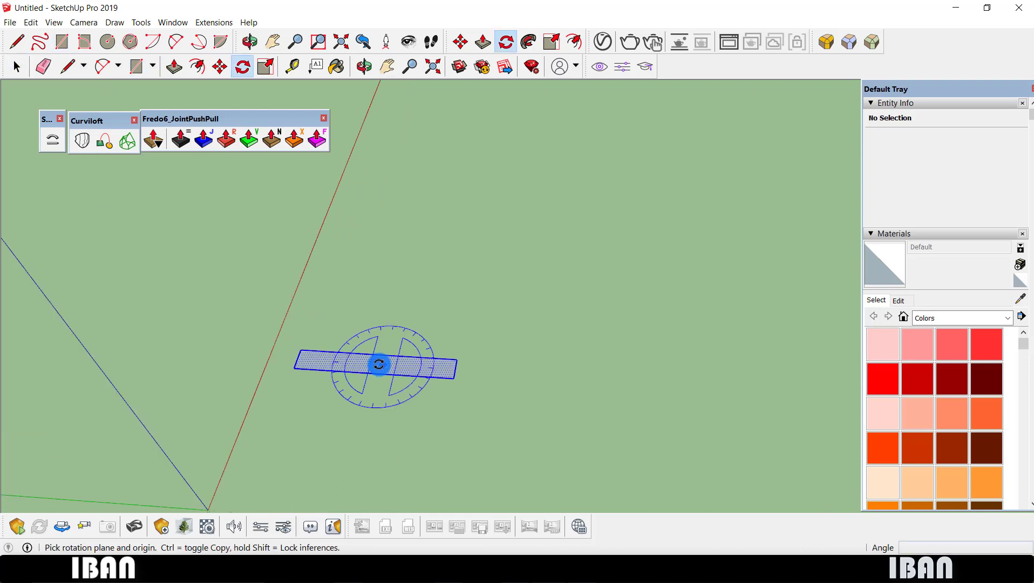
{"action": "left_click", "coordinate": [379, 365]}
{"action": "left_click", "coordinate": [420, 363]}
{"action": "left_click", "coordinate": [401, 282]}
{"action": "key", "text": "space"}
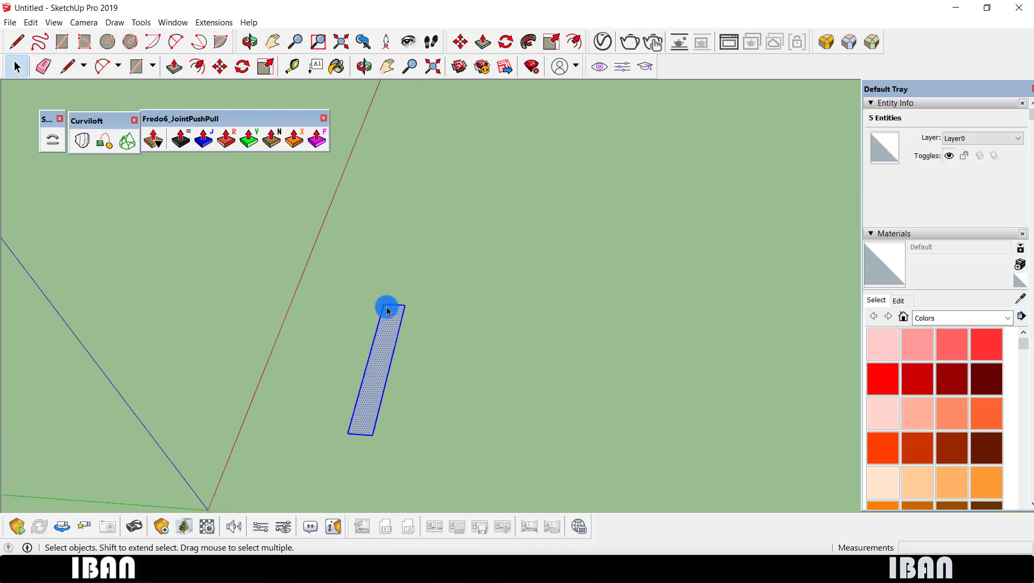
Copy the rectangle 1.5 m along the green axis.
{"action": "key", "text": "m"}
{"action": "left_click", "coordinate": [387, 311]}
{"action": "key", "text": "ctrl"}
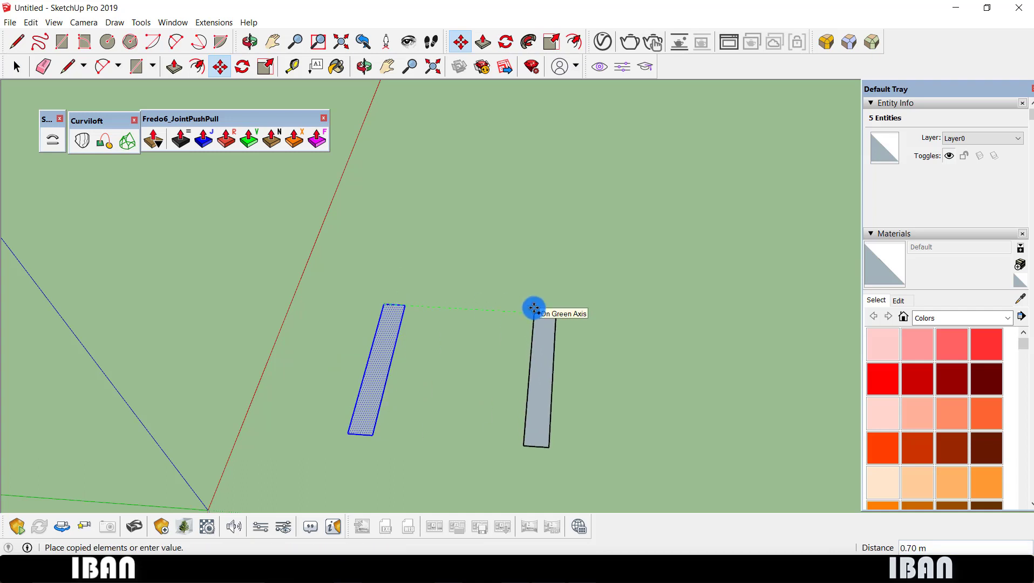
{"action": "key", "text": "Escape"}
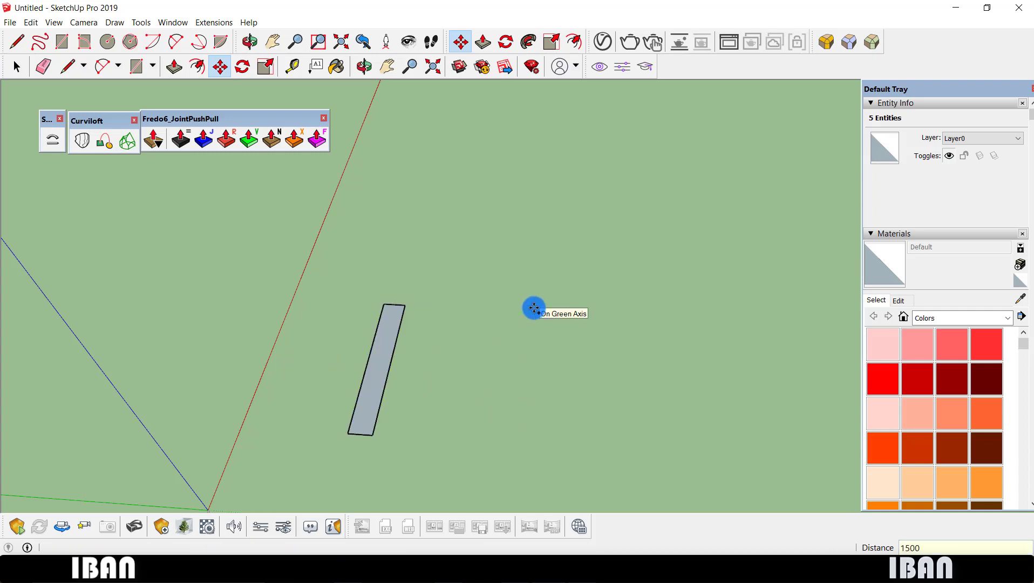
{"action": "key", "text": "space"}
{"action": "middle_click_drag", "start_coordinate": [449, 335], "coordinate": [398, 335]}
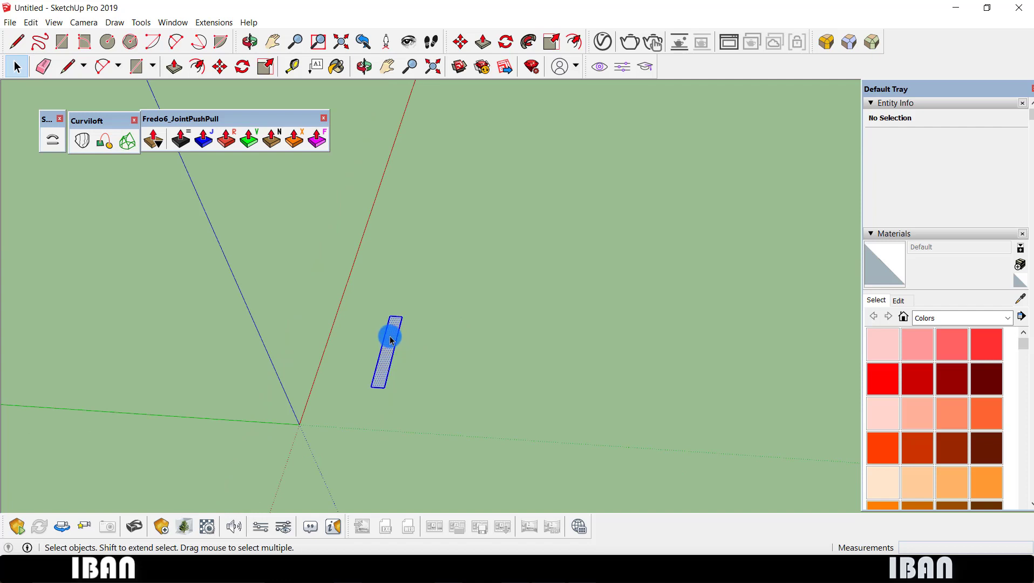
{"action": "key", "text": "m"}
{"action": "left_click", "coordinate": [392, 285]}
{"action": "key", "text": "ctrl"}
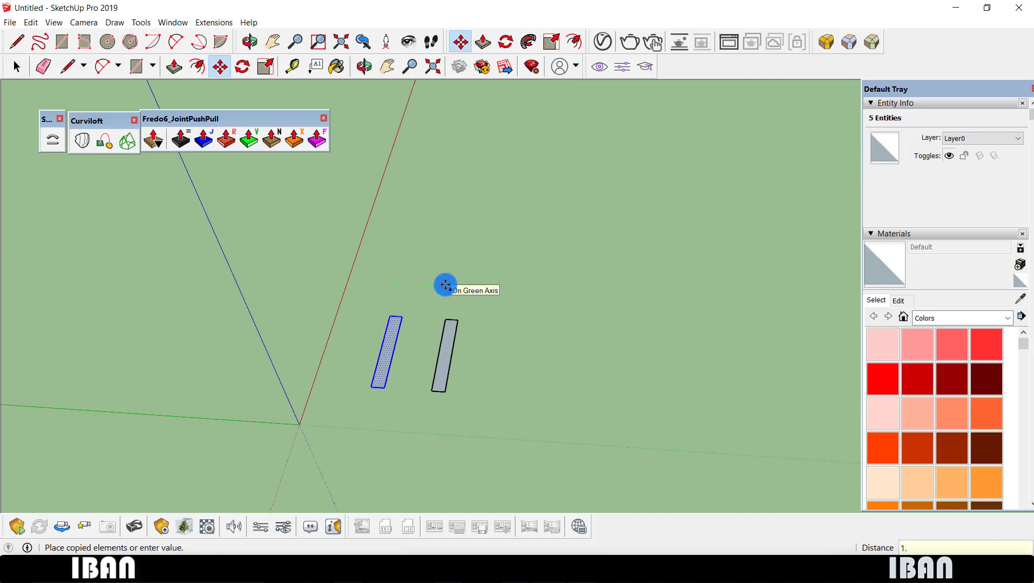
{"action": "type", "text": "5"}
{"action": "key", "text": "Return"}
{"action": "key", "text": "space"}
Select both rectangles and rotate them 90° to stand upright.
{"action": "middle_click_drag", "start_coordinate": [453, 279], "coordinate": [444, 323]}
{"action": "left_click", "coordinate": [438, 367]}
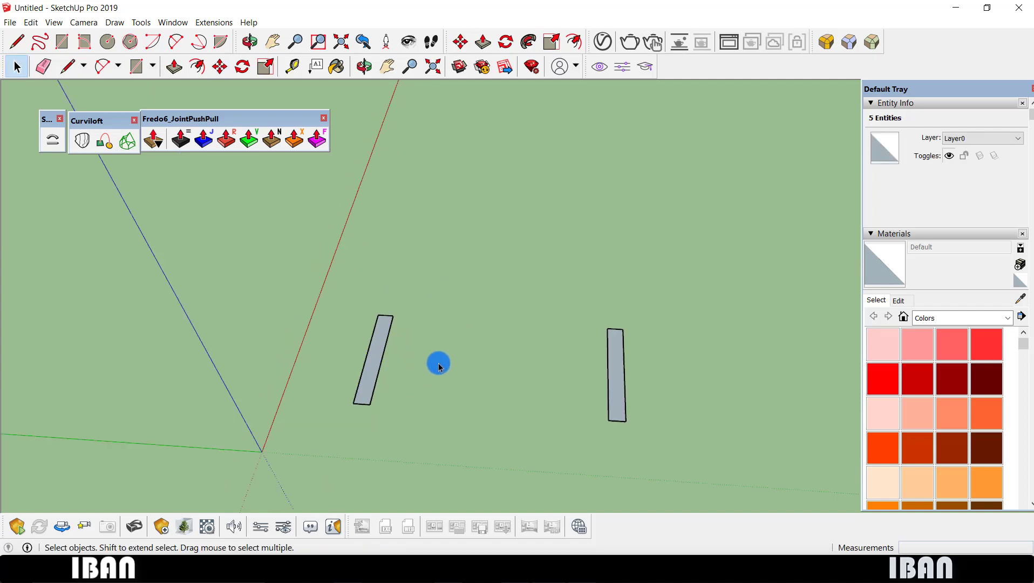
{"action": "key", "text": "ctrl+a"}
{"action": "key", "text": "q"}
{"action": "mouse_move", "coordinate": [419, 358]}
{"action": "middle_mouse_down"}
{"action": "mouse_move", "coordinate": [487, 271]}
{"action": "mouse_move", "coordinate": [483, 286]}
{"action": "middle_mouse_up"}
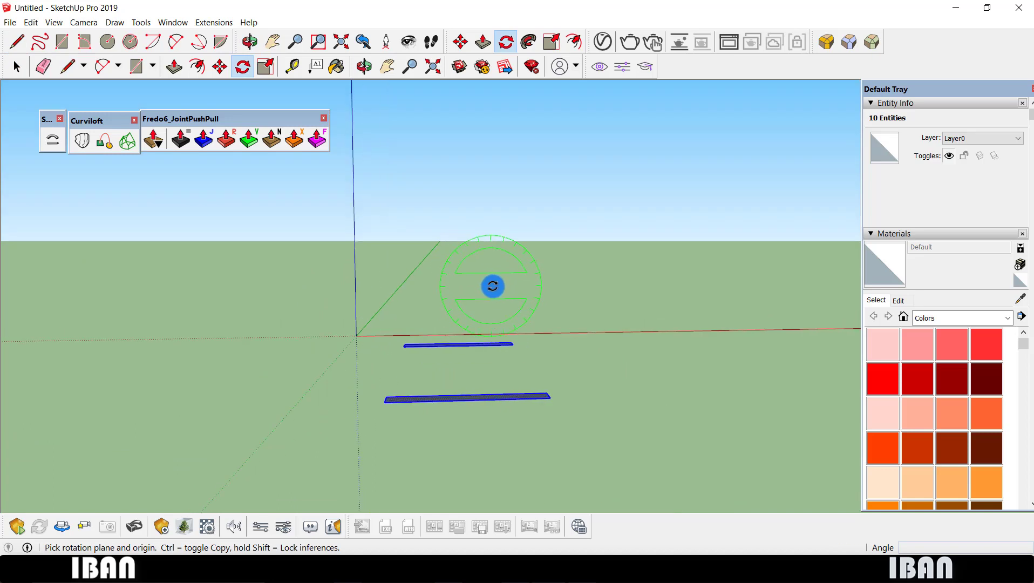
{"action": "left_click", "coordinate": [493, 286]}
{"action": "left_click", "coordinate": [455, 286]}
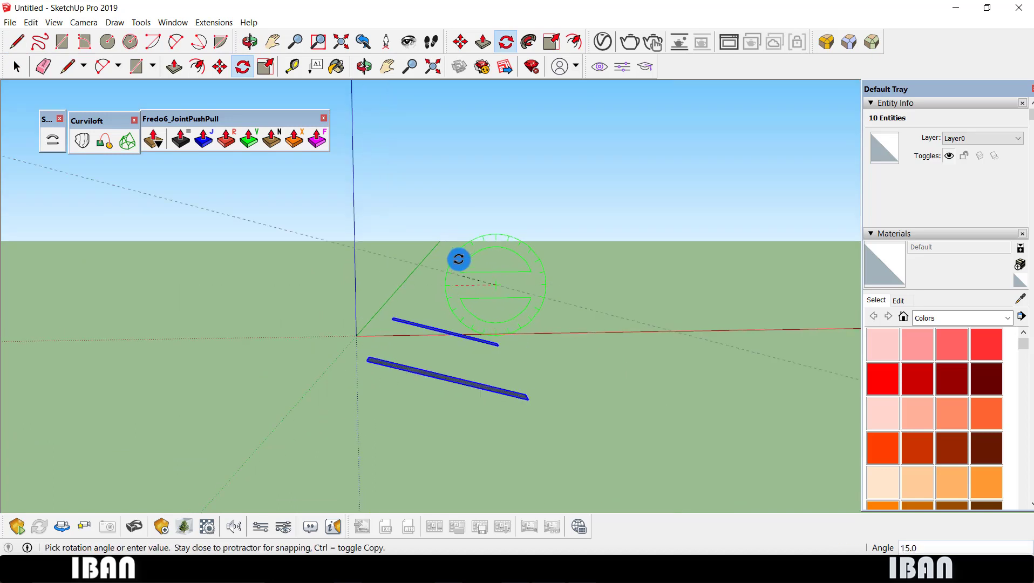
{"action": "left_click", "coordinate": [496, 229]}
{"action": "key", "text": "space"}
{"action": "mouse_move", "coordinate": [497, 229]}
{"action": "middle_mouse_down"}
{"action": "mouse_move", "coordinate": [508, 240]}
{"action": "mouse_move", "coordinate": [476, 273]}
{"action": "mouse_move", "coordinate": [522, 245]}
{"action": "mouse_move", "coordinate": [555, 241]}
{"action": "middle_mouse_up"}
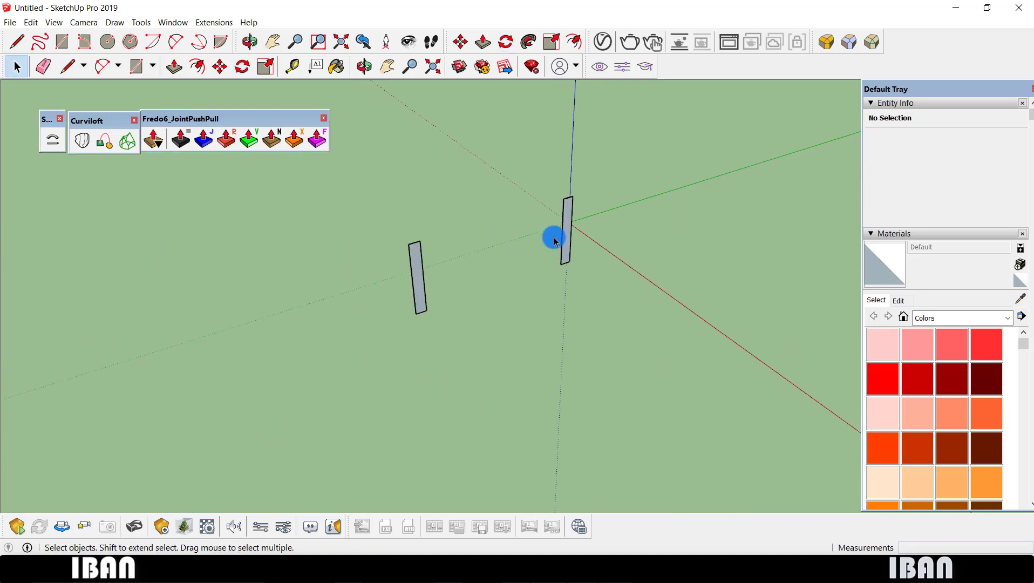
Draw a line connecting the left panel to the right panel.
{"action": "key", "text": "l"}
{"action": "left_click", "coordinate": [424, 276]}
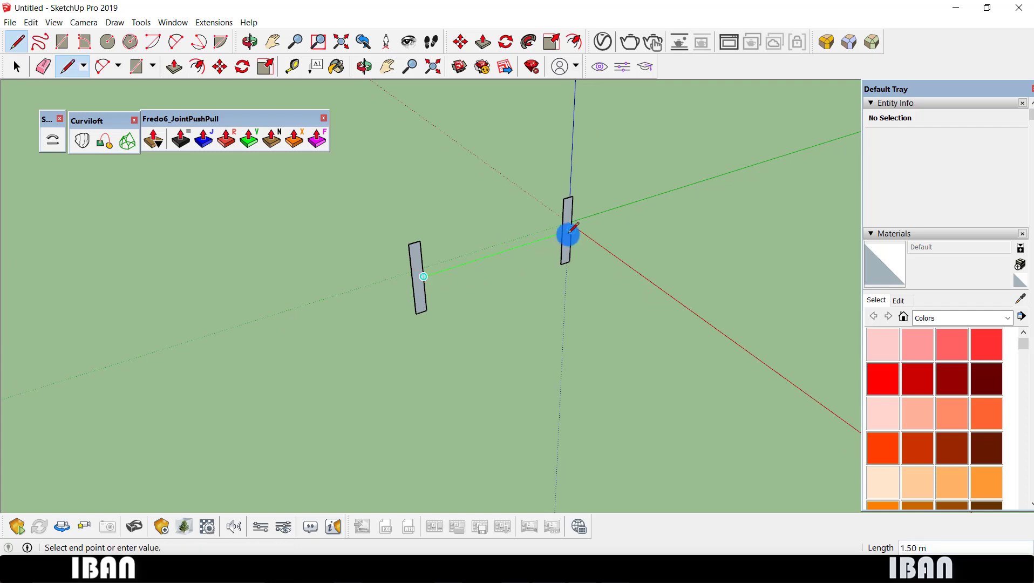
{"action": "left_click", "coordinate": [562, 232]}
{"action": "key", "text": "space"}
{"action": "middle_click_drag", "start_coordinate": [562, 232], "coordinate": [555, 241]}
Copy the connecting line 0.05 to one side.
{"action": "key", "text": "m"}
{"action": "scroll", "coordinate": [551, 240], "scroll_direction": "up", "scroll_amount": 2}
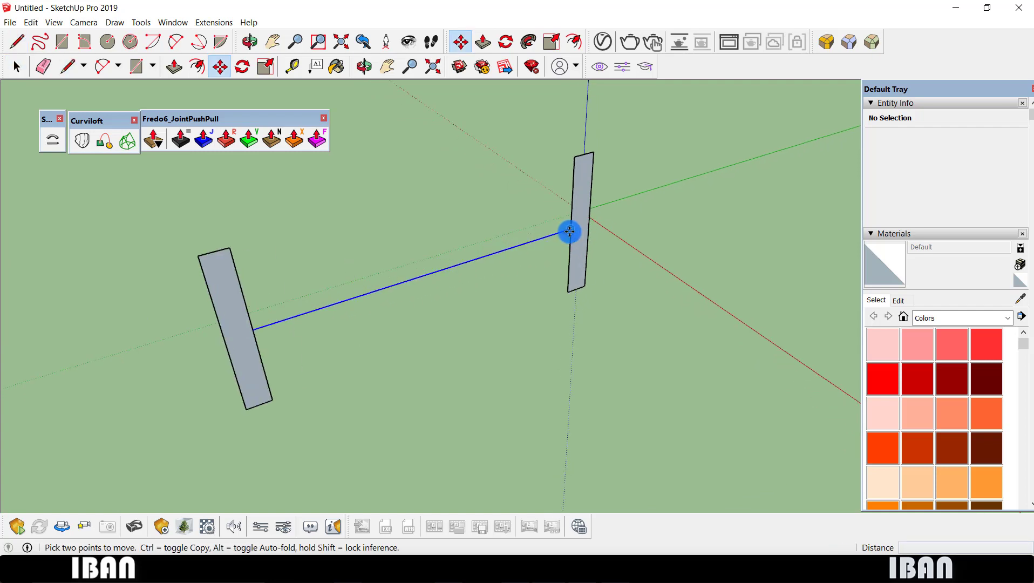
{"action": "key", "text": "ctrl"}
{"action": "left_click", "coordinate": [569, 241]}
{"action": "scroll", "coordinate": [572, 243], "scroll_direction": "up", "scroll_amount": 3}
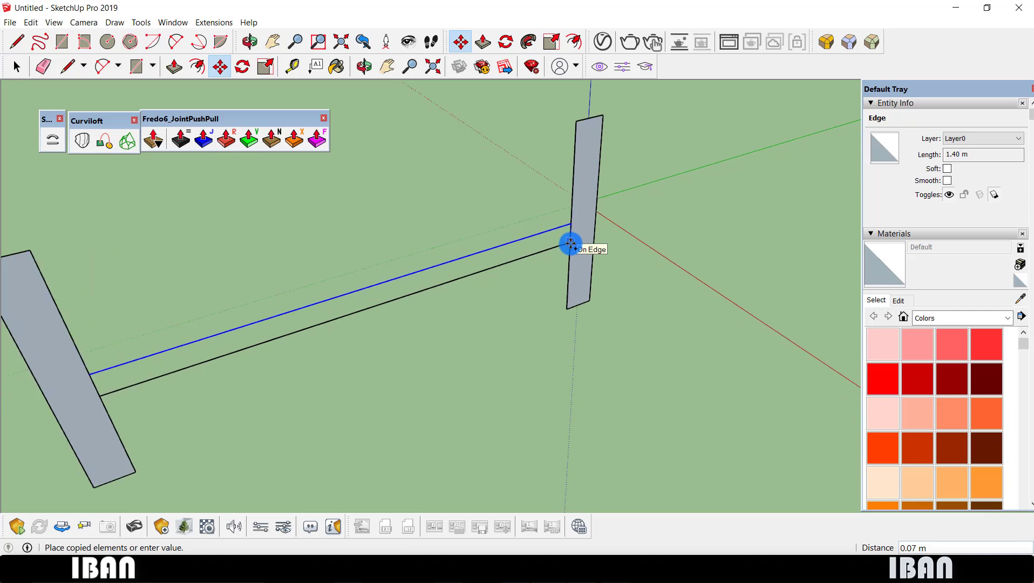
{"action": "middle_click_drag", "start_coordinate": [570, 242], "coordinate": [585, 294]}
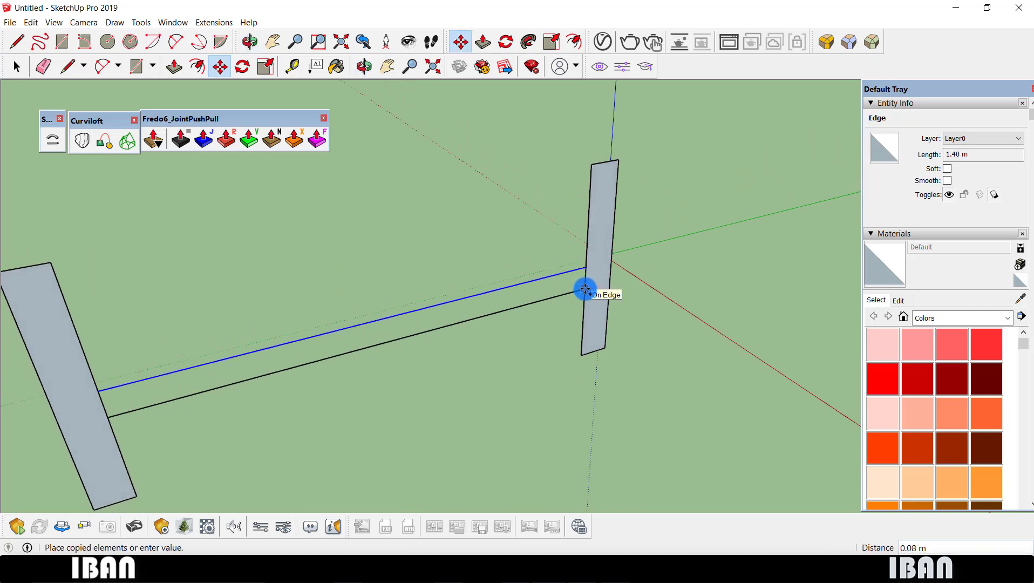
{"action": "key", "text": "Return"}
{"action": "key", "text": "space"}
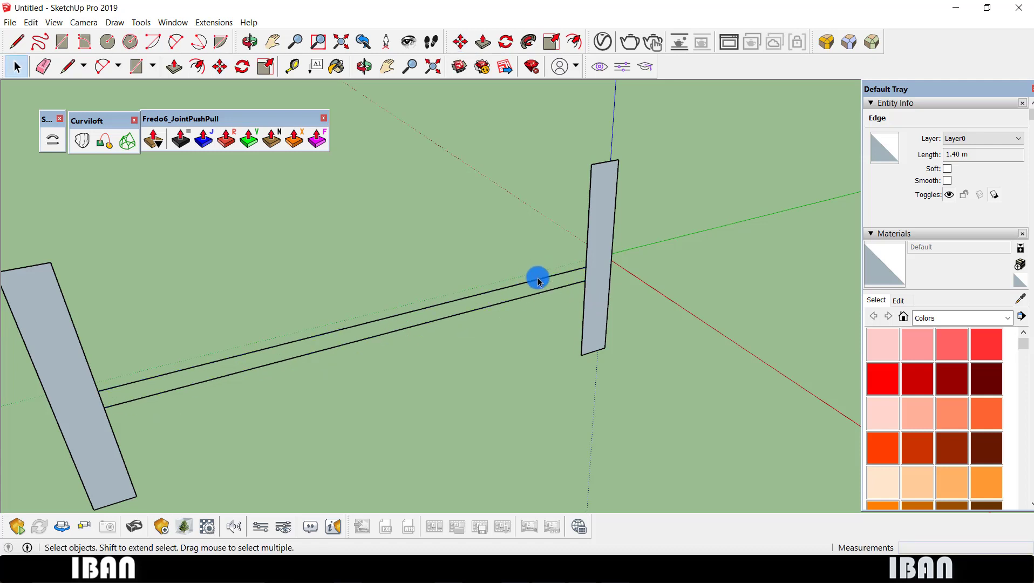
Copy the middle line 0.05 to the other side, forming the beam's edges.
{"action": "left_click", "coordinate": [513, 259]}
{"action": "left_click", "coordinate": [572, 270]}
{"action": "key", "text": "m"}
{"action": "left_click", "coordinate": [588, 268]}
{"action": "key", "text": "ctrl"}
{"action": "type", "text": "0.05"}
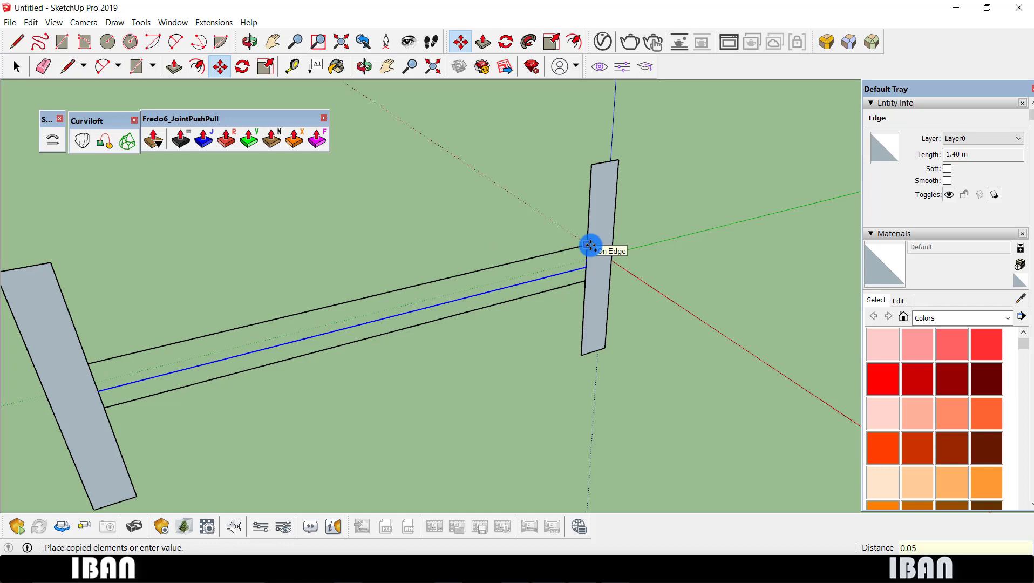
{"action": "key", "text": "Return"}
{"action": "key", "text": "space"}
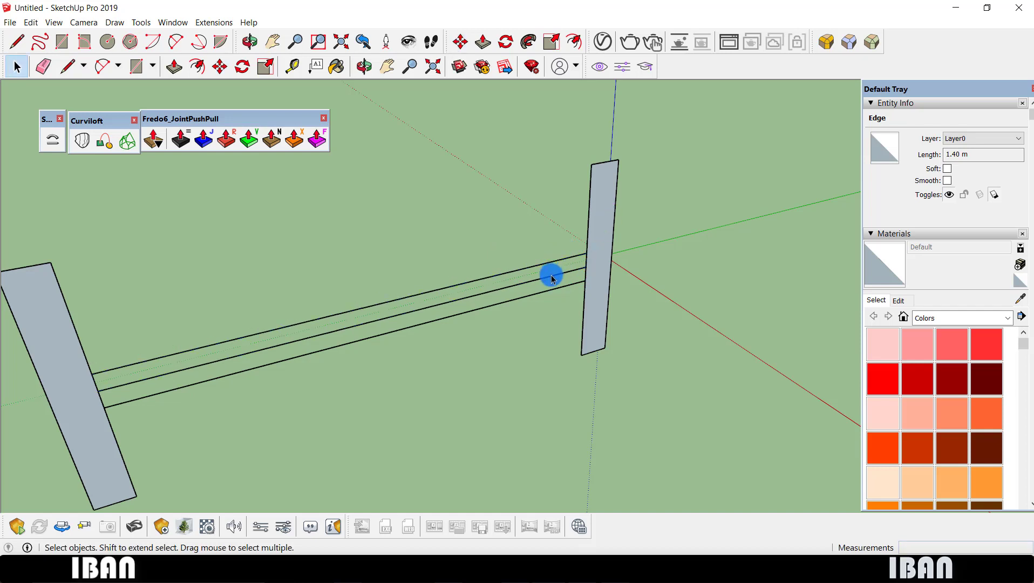
Remove the middle line and the stray diagonal edge from the beam.
{"action": "key", "text": "ctrl+z"}
{"action": "key", "text": "ctrl+z"}
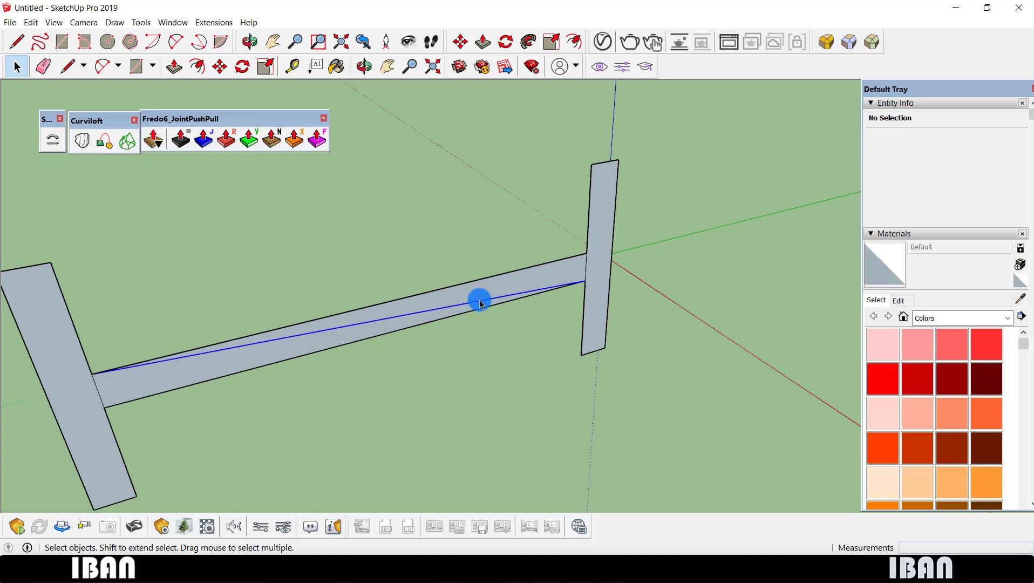
{"action": "left_click", "coordinate": [481, 299]}
{"action": "key", "text": "Delete"}
{"action": "scroll", "coordinate": [480, 285], "scroll_direction": "down", "scroll_amount": 3}
{"action": "scroll", "coordinate": [534, 281], "scroll_direction": "down", "scroll_amount": 2}
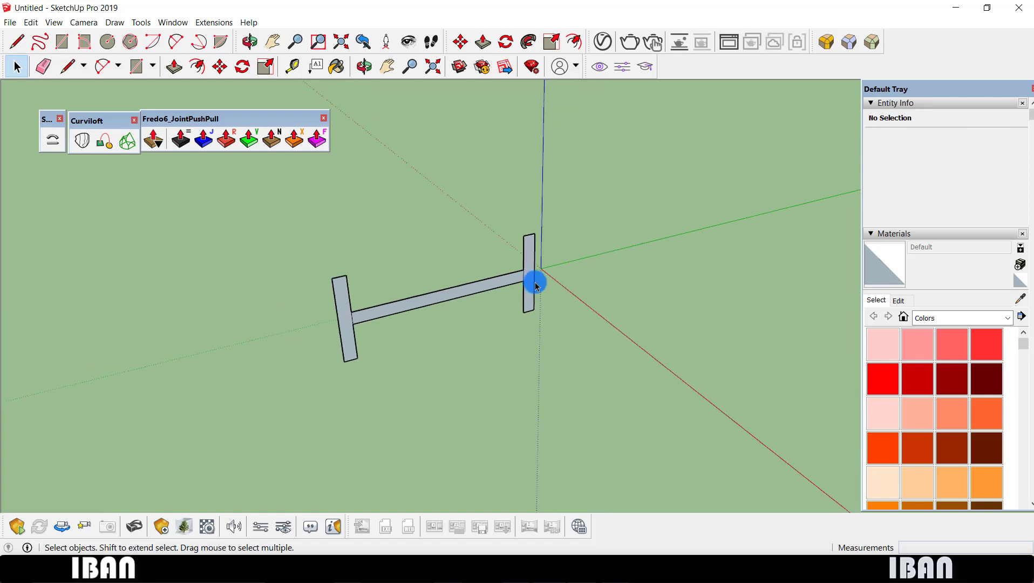
{"action": "scroll", "coordinate": [532, 281], "scroll_direction": "up", "scroll_amount": 1}
{"action": "scroll", "coordinate": [532, 281], "scroll_direction": "up", "scroll_amount": 2}
{"action": "key", "text": "e"}
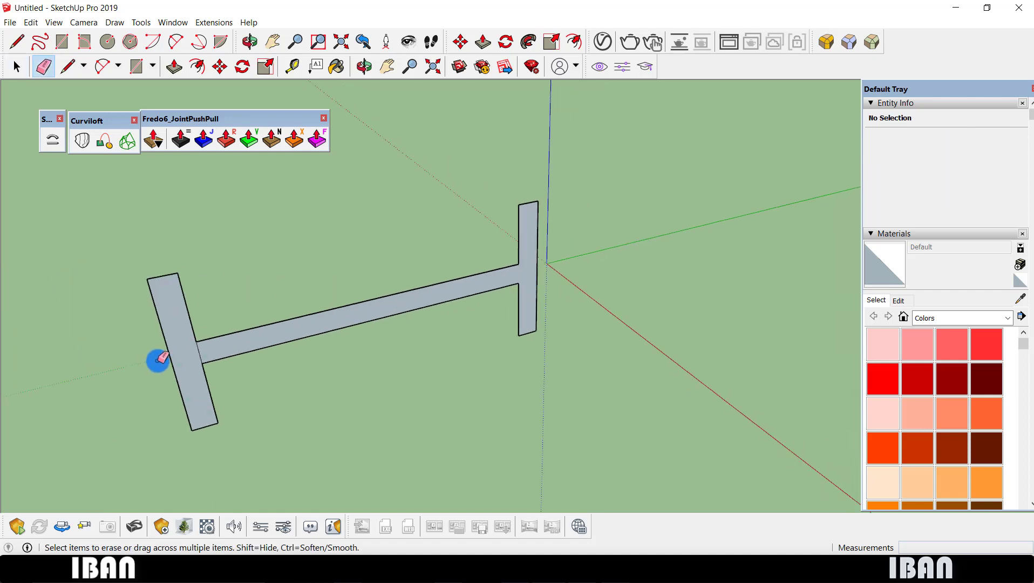
{"action": "key", "text": "space"}
Push/Pull the H-shaped face out about 7 m into a long beam.
{"action": "key", "text": "p"}
{"action": "left_click", "coordinate": [208, 357]}
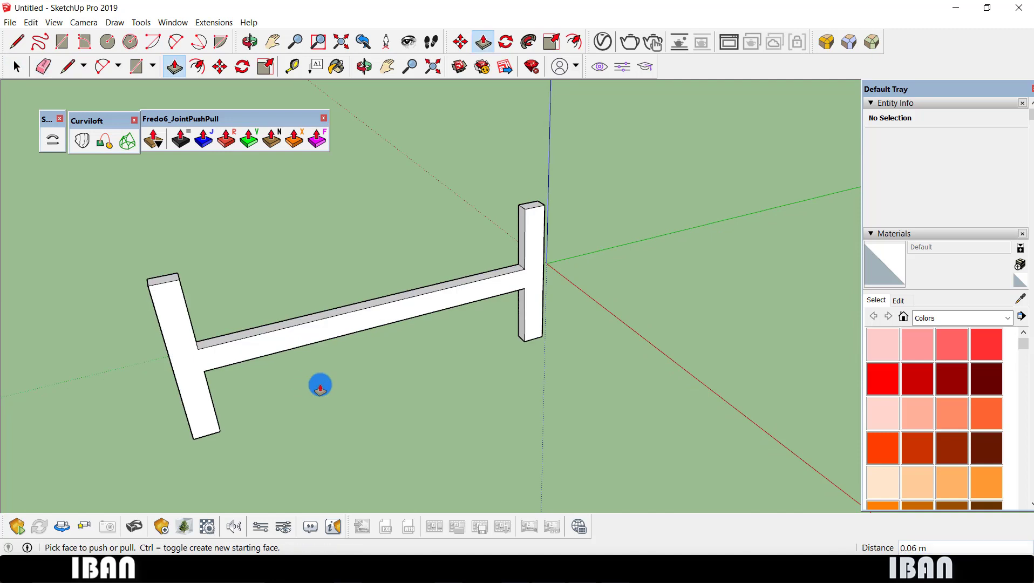
{"action": "middle_click_drag", "start_coordinate": [319, 383], "coordinate": [496, 438]}
{"action": "scroll", "coordinate": [374, 362], "scroll_direction": "down", "scroll_amount": 3}
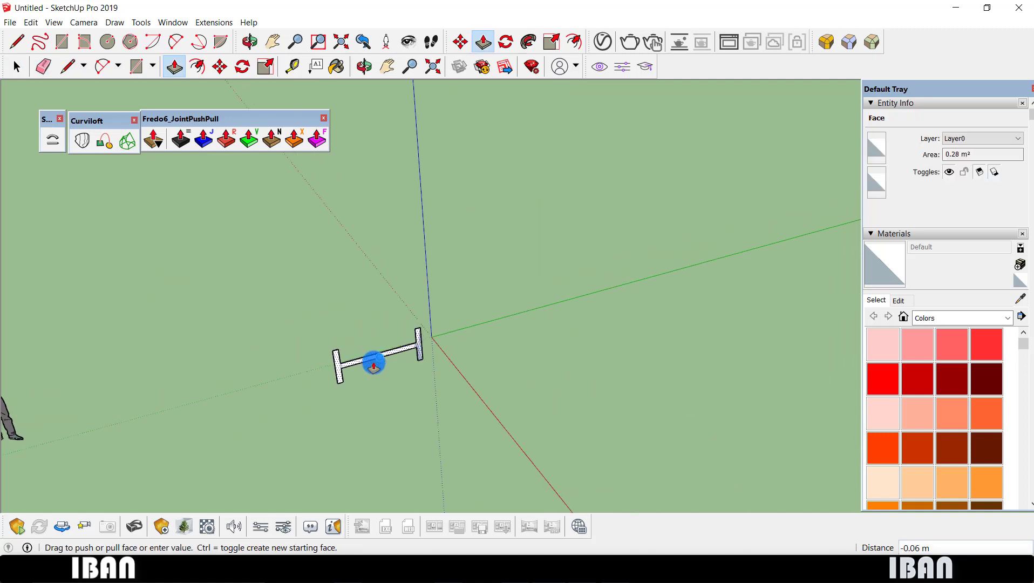
{"action": "mouse_move", "coordinate": [374, 363]}
{"action": "middle_mouse_down"}
{"action": "mouse_move", "coordinate": [663, 336]}
{"action": "mouse_move", "coordinate": [667, 358]}
{"action": "mouse_move", "coordinate": [501, 242]}
{"action": "mouse_move", "coordinate": [508, 256]}
{"action": "middle_mouse_up"}
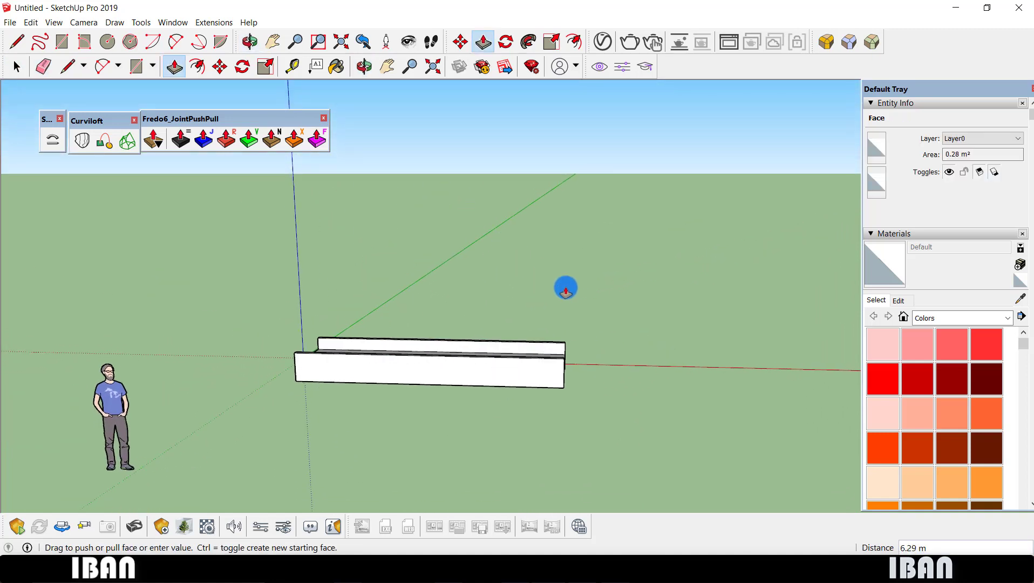
{"action": "left_click", "coordinate": [596, 312]}
{"action": "key", "text": "space"}
Window-select the beam's far end and move it up along the blue axis.
{"action": "scroll", "coordinate": [566, 326], "scroll_direction": "up", "scroll_amount": 2}
{"action": "middle_click_drag", "start_coordinate": [566, 326], "coordinate": [530, 289]}
{"action": "mouse_move", "coordinate": [529, 289]}
{"action": "left_mouse_down"}
{"action": "mouse_move", "coordinate": [671, 447]}
{"action": "mouse_move", "coordinate": [679, 420]}
{"action": "left_mouse_up"}
{"action": "mouse_move", "coordinate": [526, 290]}
{"action": "left_mouse_down"}
{"action": "mouse_move", "coordinate": [740, 480]}
{"action": "mouse_move", "coordinate": [672, 406]}
{"action": "left_mouse_up"}
{"action": "key", "text": "m"}
{"action": "left_click", "coordinate": [615, 371]}
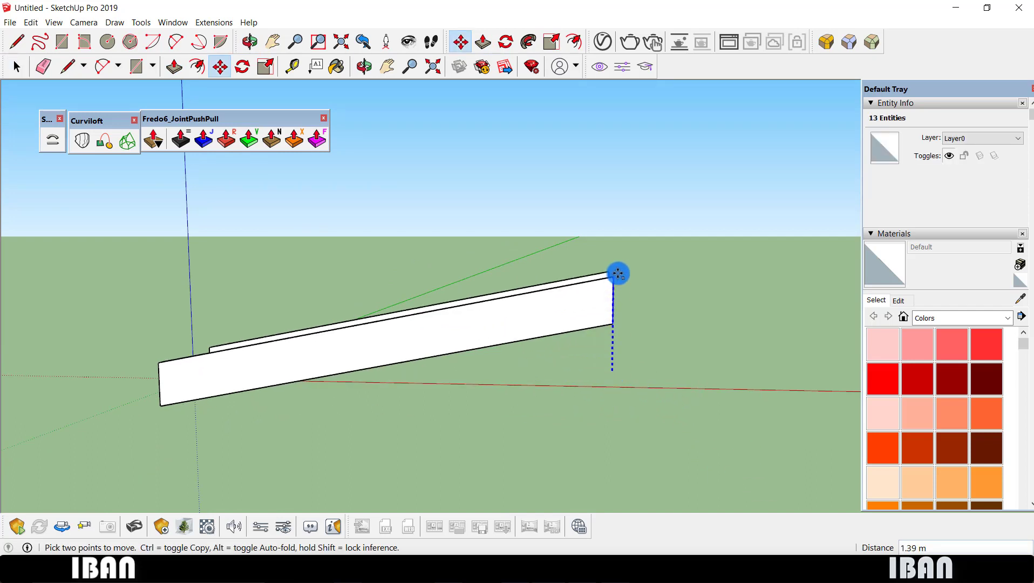
{"action": "scroll", "coordinate": [610, 259], "scroll_direction": "down", "scroll_amount": 2}
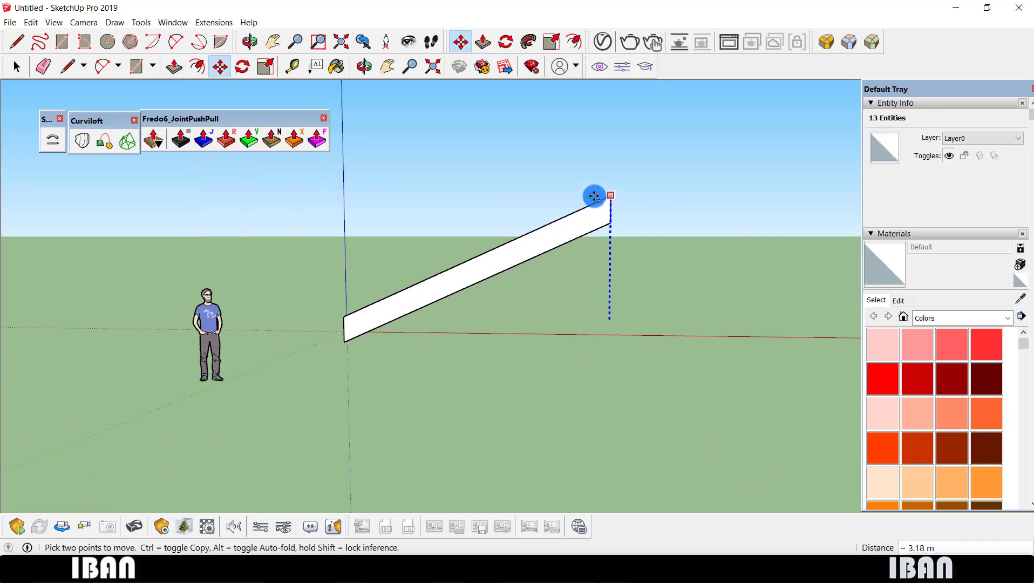
{"action": "left_click", "coordinate": [596, 209]}
{"action": "key", "text": "space"}
Draw a two-edge L step outline on the wall's inner face.
{"action": "middle_click_drag", "start_coordinate": [596, 229], "coordinate": [589, 335]}
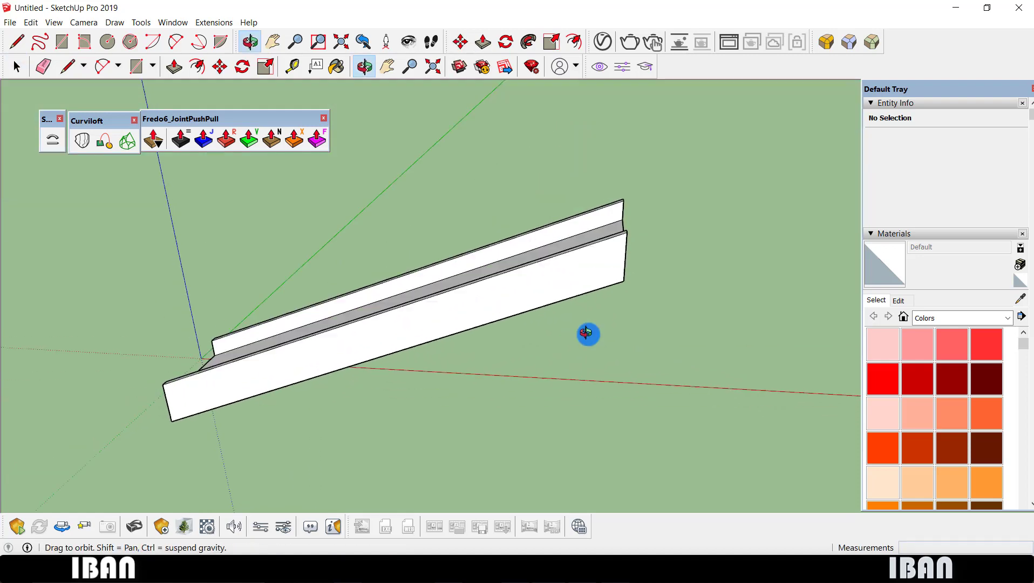
{"action": "scroll", "coordinate": [612, 237], "scroll_direction": "up", "scroll_amount": 3}
{"action": "scroll", "coordinate": [616, 219], "scroll_direction": "up", "scroll_amount": 2}
{"action": "scroll", "coordinate": [622, 260], "scroll_direction": "up", "scroll_amount": 1}
{"action": "scroll", "coordinate": [622, 259], "scroll_direction": "up", "scroll_amount": 1}
{"action": "key", "text": "l"}
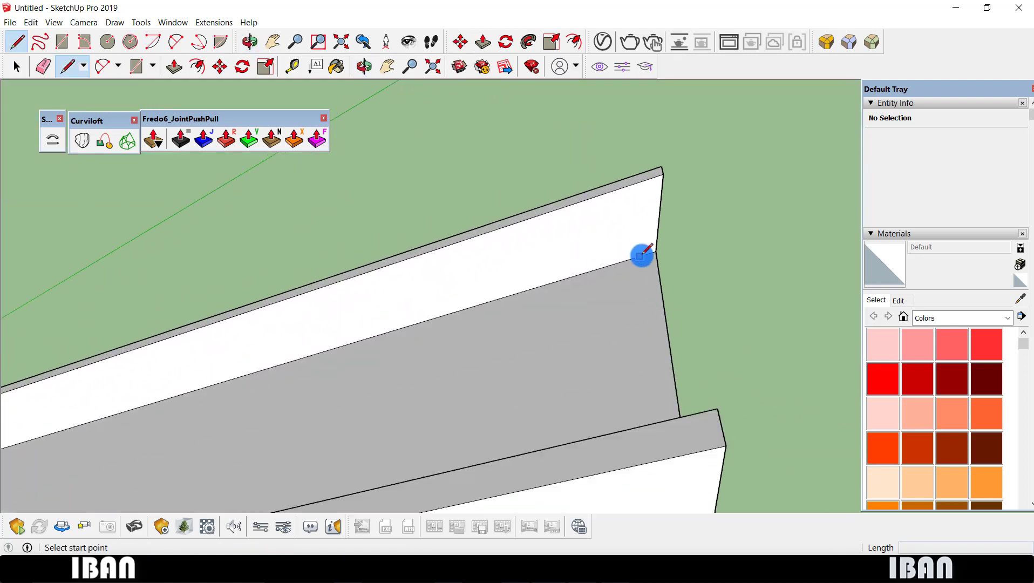
{"action": "left_click", "coordinate": [656, 251]}
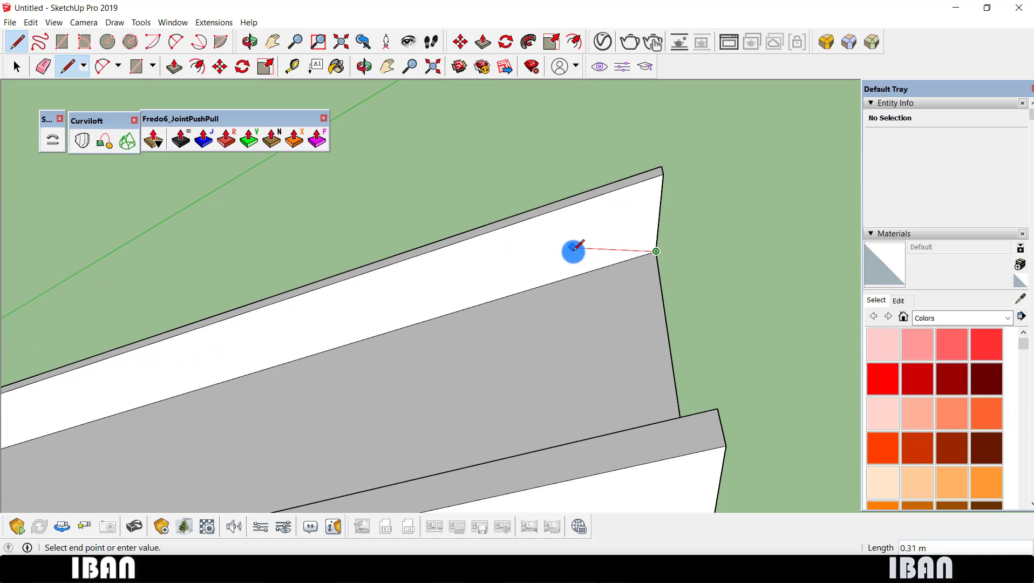
{"action": "left_click", "coordinate": [575, 248]}
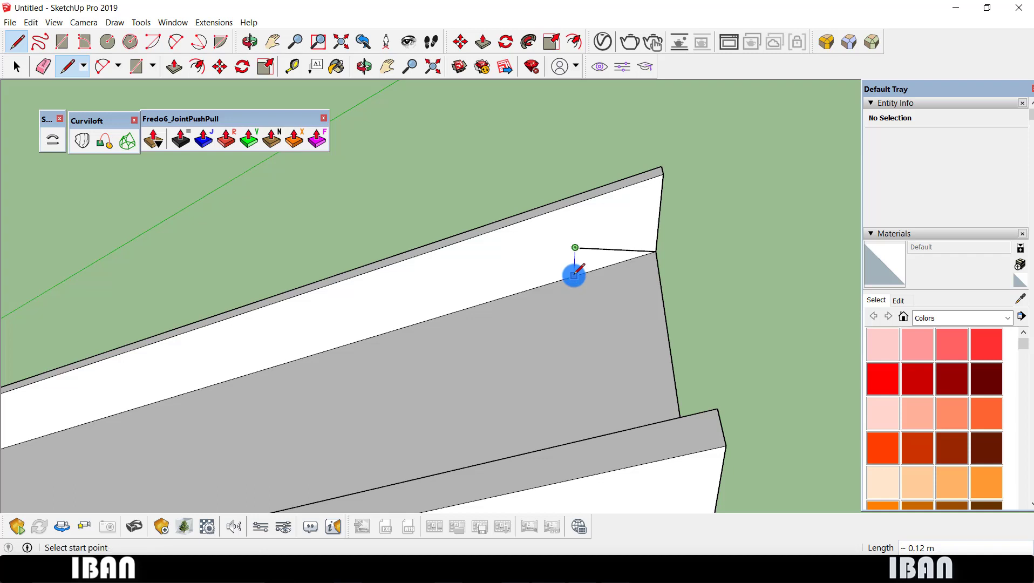
{"action": "key", "text": "space"}
Copy the step outline one step down and repeat it 20 times along the wall.
{"action": "left_click", "coordinate": [577, 260]}
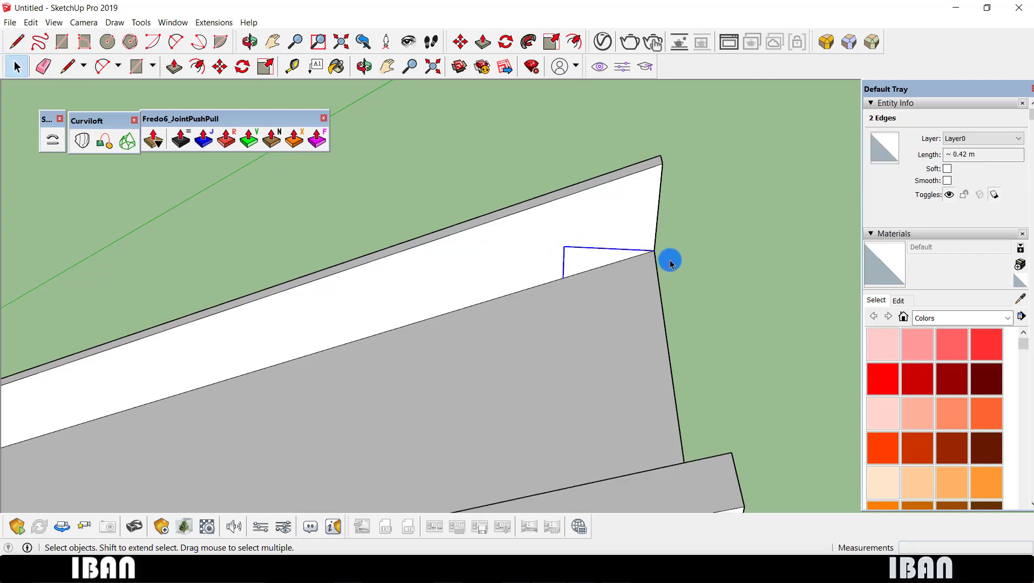
{"action": "key", "text": "m"}
{"action": "left_click", "coordinate": [653, 251]}
{"action": "key", "text": "ctrl"}
{"action": "left_click", "coordinate": [552, 281]}
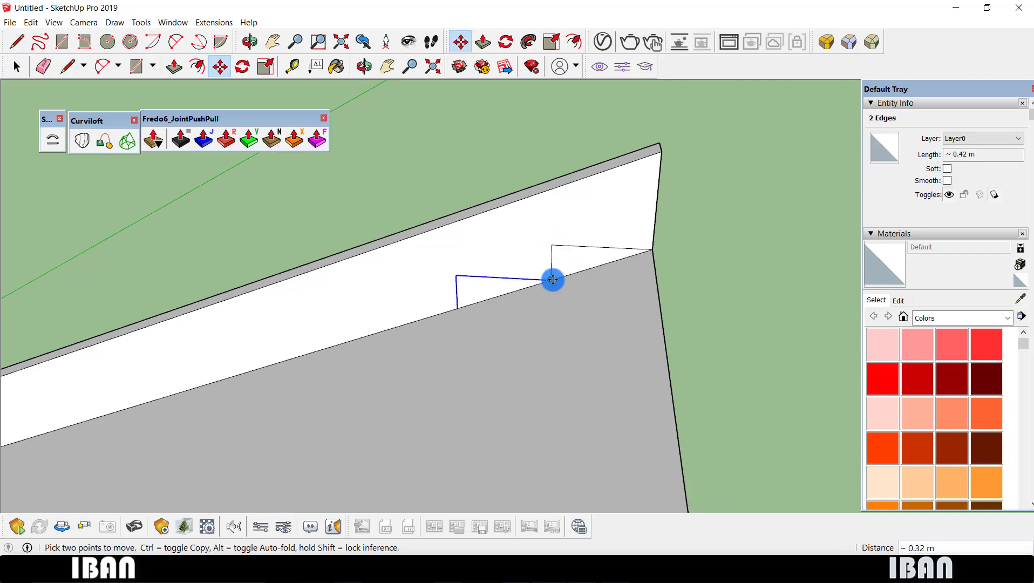
{"action": "middle_click_drag", "start_coordinate": [552, 282], "coordinate": [663, 236]}
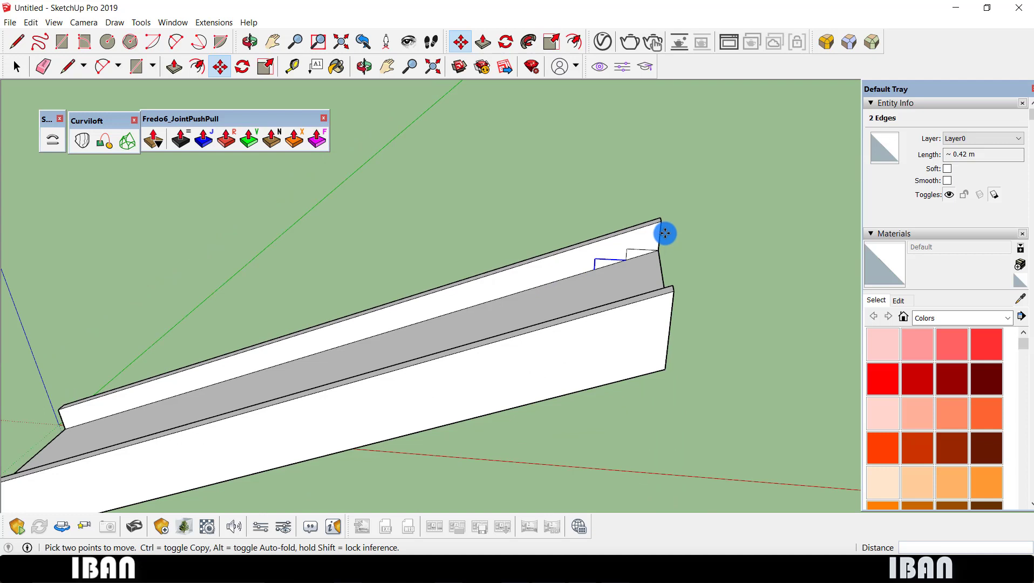
{"action": "type", "text": "20x"}
{"action": "key", "text": "Return"}
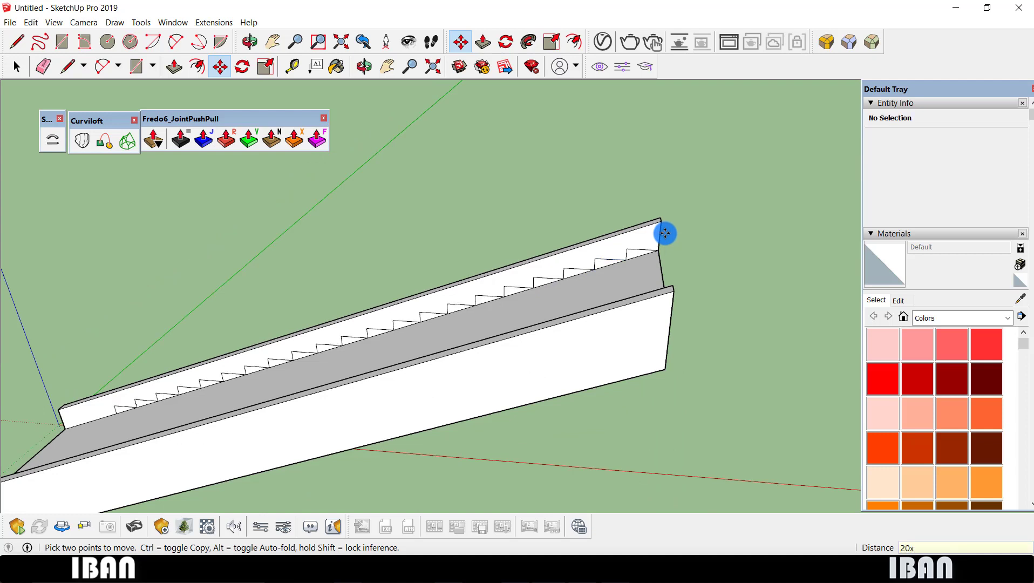
{"action": "key", "text": "space"}
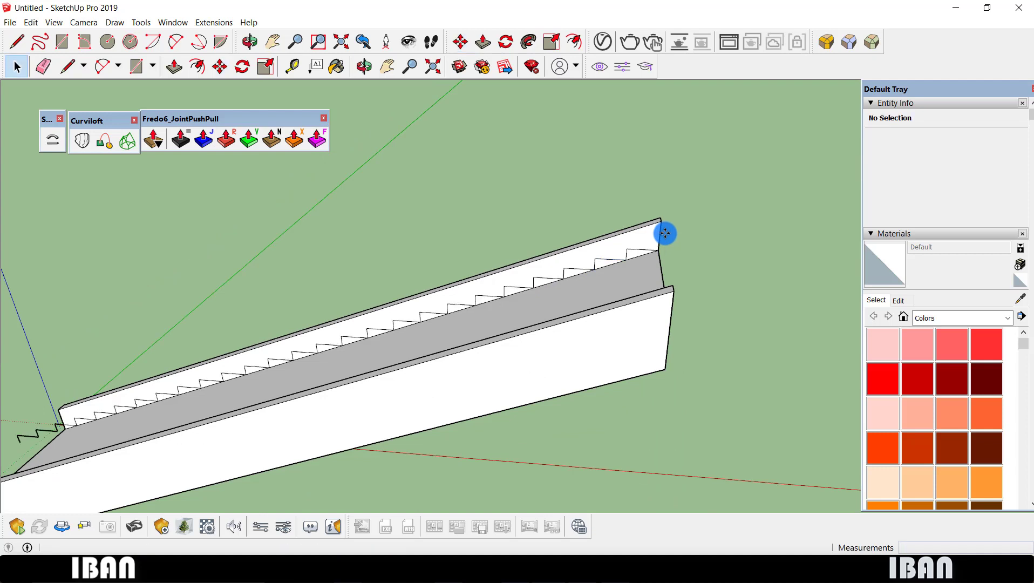
{"action": "middle_click_drag", "start_coordinate": [190, 314], "coordinate": [398, 338]}
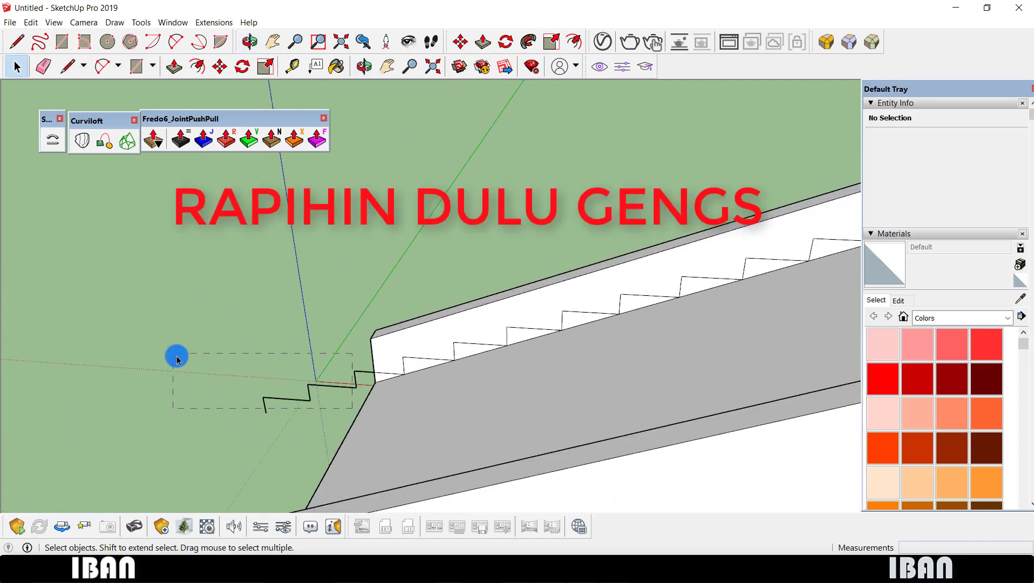
{"action": "scroll", "coordinate": [365, 396], "scroll_direction": "up", "scroll_amount": 2}
{"action": "scroll", "coordinate": [388, 387], "scroll_direction": "up", "scroll_amount": 2}
{"action": "scroll", "coordinate": [426, 359], "scroll_direction": "up", "scroll_amount": 2}
Push the wall's end face in about 0.10 m.
{"action": "key", "text": "l"}
{"action": "key", "text": "space"}
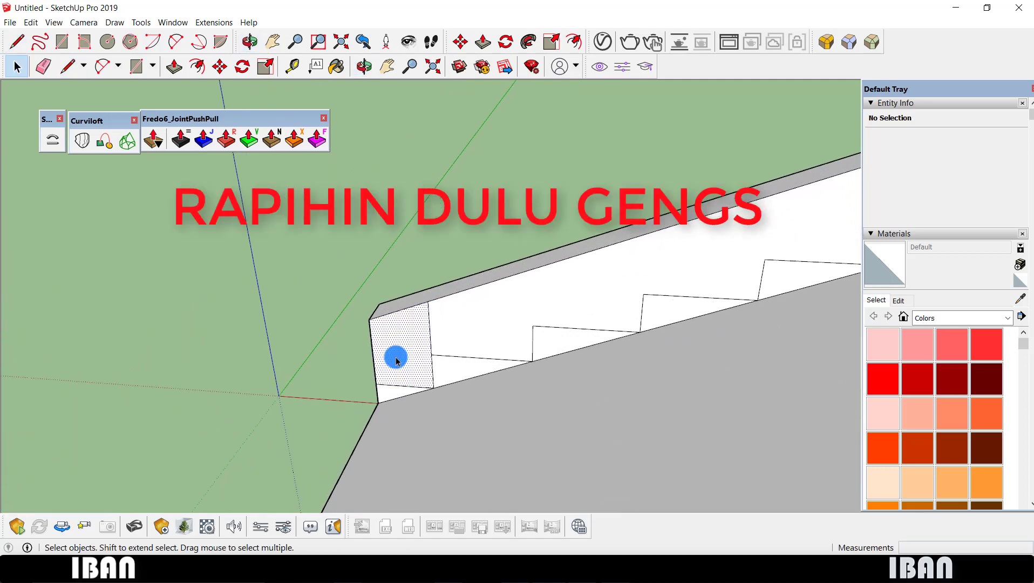
{"action": "key", "text": "p"}
{"action": "left_click_drag", "start_coordinate": [404, 293], "coordinate": [392, 365]}
{"action": "scroll", "coordinate": [398, 357], "scroll_direction": "down", "scroll_amount": 1}
{"action": "middle_click_drag", "start_coordinate": [399, 358], "coordinate": [572, 300]}
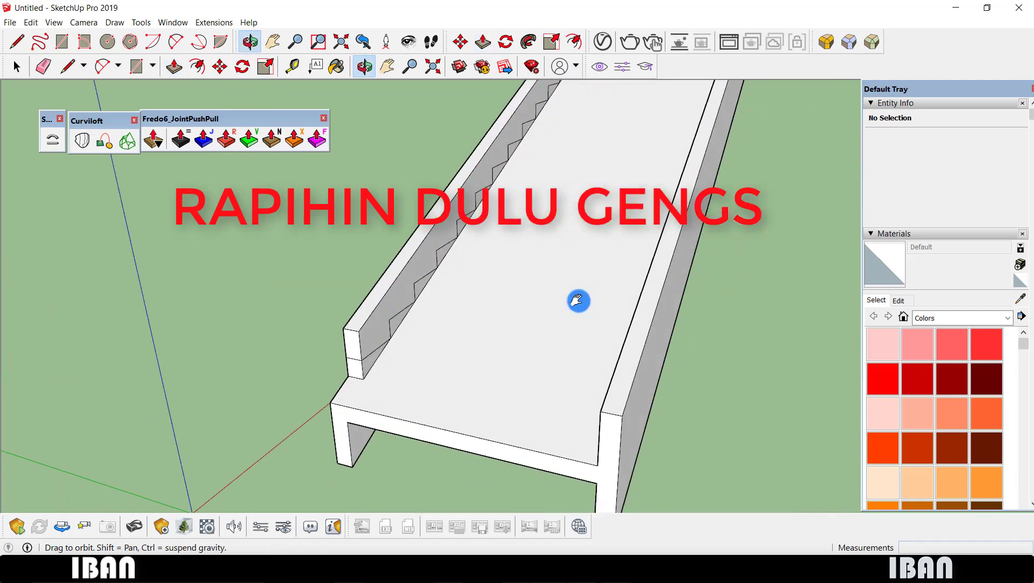
{"action": "key", "text": "l"}
{"action": "mouse_move", "coordinate": [388, 387]}
{"action": "middle_mouse_down"}
{"action": "mouse_move", "coordinate": [620, 416]}
{"action": "mouse_move", "coordinate": [618, 374]}
{"action": "mouse_move", "coordinate": [623, 397]}
{"action": "mouse_move", "coordinate": [598, 406]}
{"action": "middle_mouse_up"}
{"action": "key", "text": "p"}
{"action": "key", "text": "space"}
Push the channel's bottom face and end face back 0.10 m.
{"action": "left_click", "coordinate": [617, 379]}
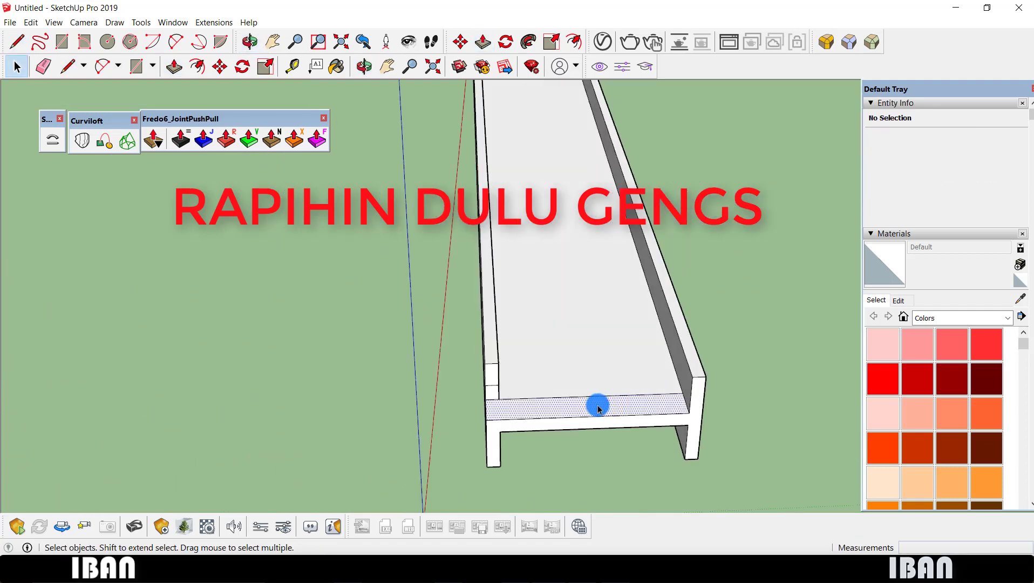
{"action": "key", "text": "p"}
{"action": "left_click_drag", "start_coordinate": [598, 406], "coordinate": [499, 427]}
{"action": "mouse_move", "coordinate": [499, 427]}
{"action": "middle_mouse_down"}
{"action": "mouse_move", "coordinate": [609, 443]}
{"action": "mouse_move", "coordinate": [674, 380]}
{"action": "middle_mouse_up"}
{"action": "key", "text": "space"}
{"action": "key", "text": "p"}
{"action": "left_click", "coordinate": [660, 390]}
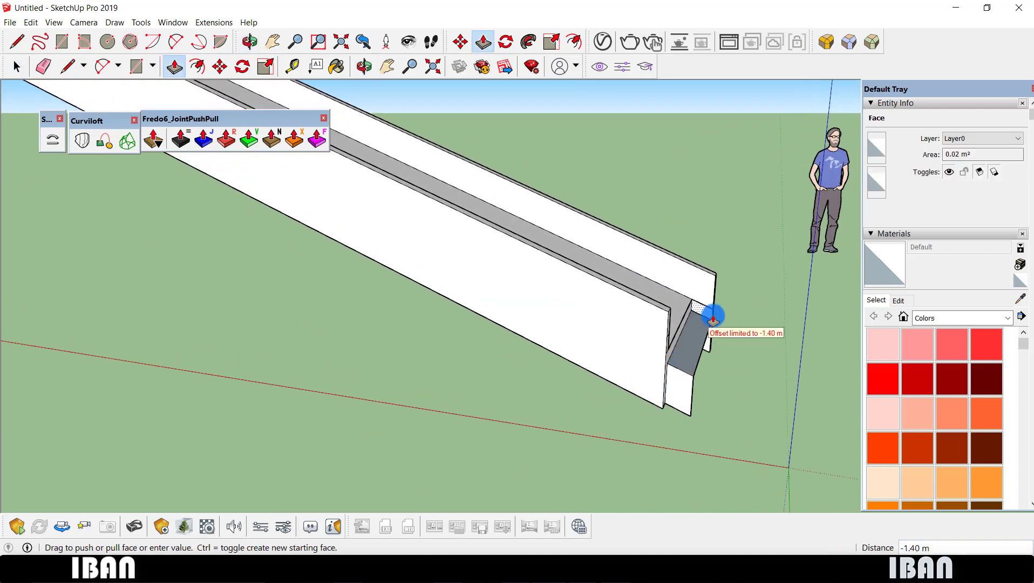
{"action": "left_click", "coordinate": [716, 301]}
Split the other end face with a line, push its upper part back, and erase the lower flange.
{"action": "middle_click_drag", "start_coordinate": [716, 300], "coordinate": [729, 307]}
{"action": "key", "text": "l"}
{"action": "left_click", "coordinate": [724, 265]}
{"action": "key", "text": "space"}
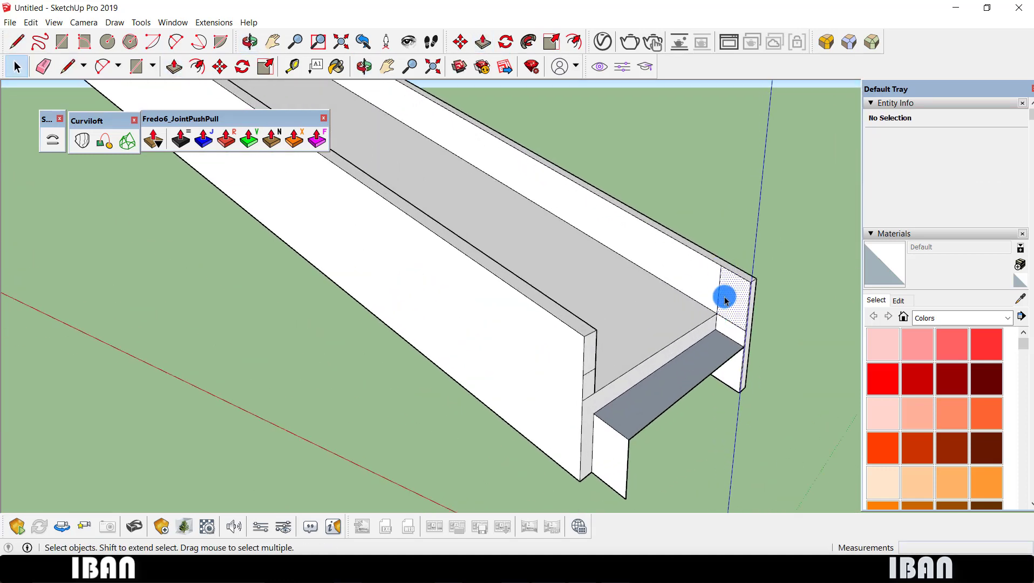
{"action": "key", "text": "p"}
{"action": "left_click_drag", "start_coordinate": [742, 273], "coordinate": [724, 361]}
{"action": "middle_click_drag", "start_coordinate": [736, 371], "coordinate": [769, 348]}
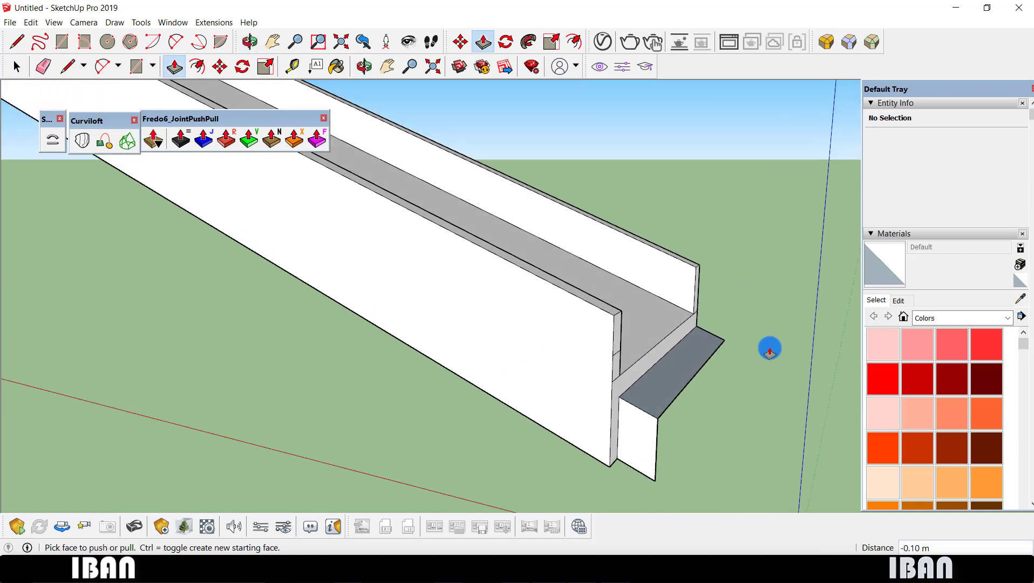
{"action": "key", "text": "e"}
{"action": "left_click", "coordinate": [651, 443]}
Select the stair's side face and try Push/Pull on it, then cancel.
{"action": "scroll", "coordinate": [353, 238], "scroll_direction": "down", "scroll_amount": 5}
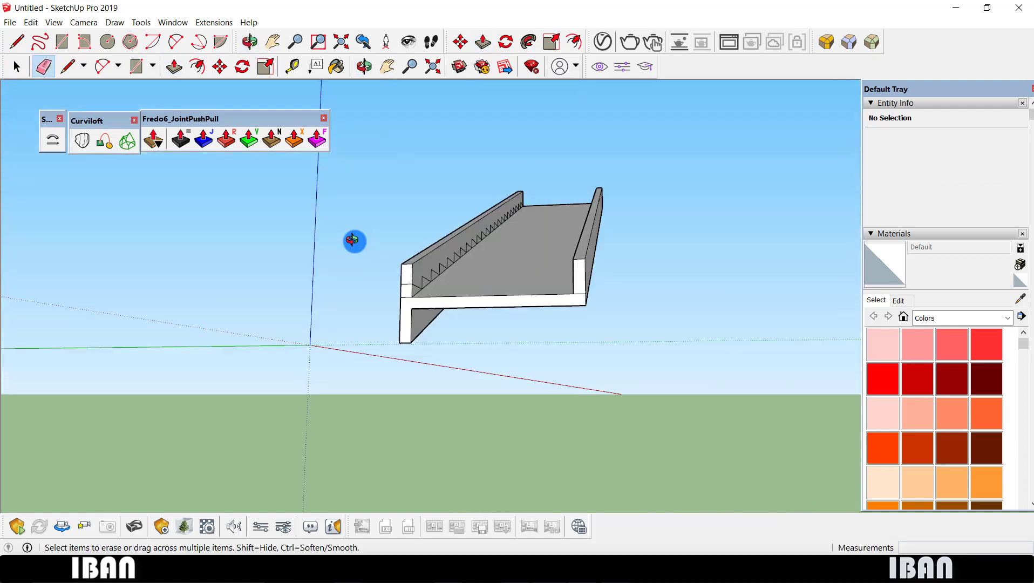
{"action": "mouse_move", "coordinate": [353, 237]}
{"action": "middle_mouse_down"}
{"action": "mouse_move", "coordinate": [498, 185]}
{"action": "mouse_move", "coordinate": [531, 223]}
{"action": "middle_mouse_up"}
{"action": "key", "text": "space"}
{"action": "double_click", "coordinate": [400, 310]}
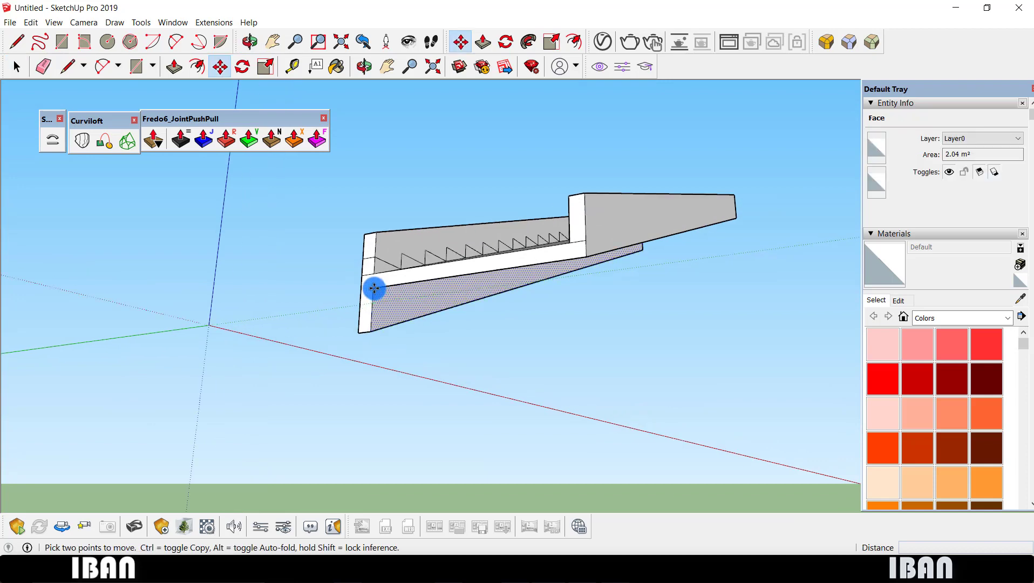
{"action": "mouse_move", "coordinate": [372, 288]}
{"action": "middle_mouse_down"}
{"action": "mouse_move", "coordinate": [791, 299]}
{"action": "mouse_move", "coordinate": [785, 284]}
{"action": "mouse_move", "coordinate": [727, 299]}
{"action": "mouse_move", "coordinate": [651, 335]}
{"action": "mouse_move", "coordinate": [413, 325]}
{"action": "middle_mouse_up"}
{"action": "right_click", "coordinate": [791, 299]}
{"action": "key", "text": "Escape"}
{"action": "key", "text": "p"}
{"action": "key", "text": "space"}
{"action": "scroll", "coordinate": [413, 328], "scroll_direction": "up", "scroll_amount": 3}
{"action": "key", "text": "p"}
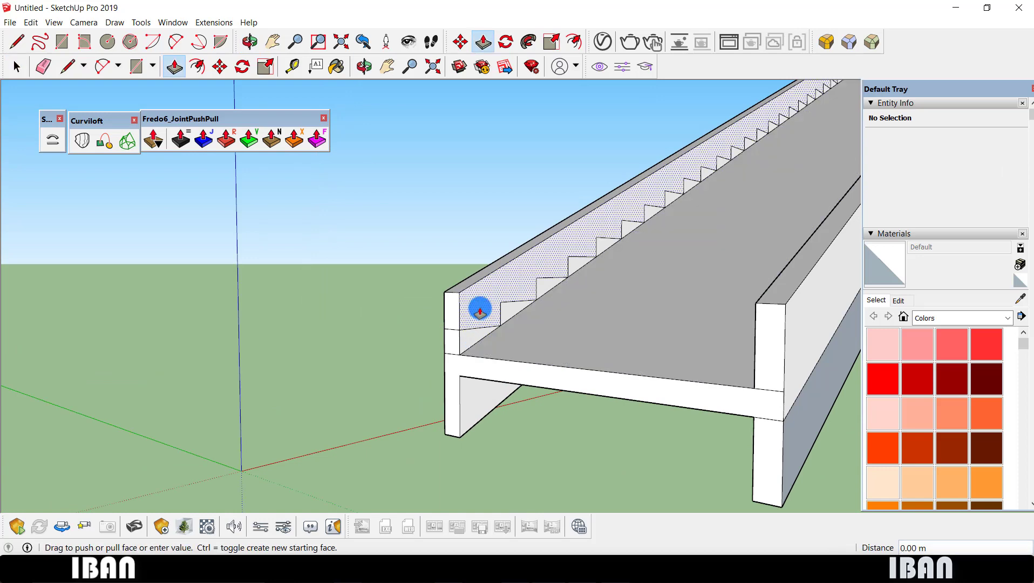
{"action": "left_click", "coordinate": [480, 307]}
{"action": "key", "text": "space"}
Push/Pull the stepped wall face about 1.44 m across to the opposite wall.
{"action": "left_click", "coordinate": [479, 332]}
{"action": "middle_click_drag", "start_coordinate": [479, 332], "coordinate": [432, 316]}
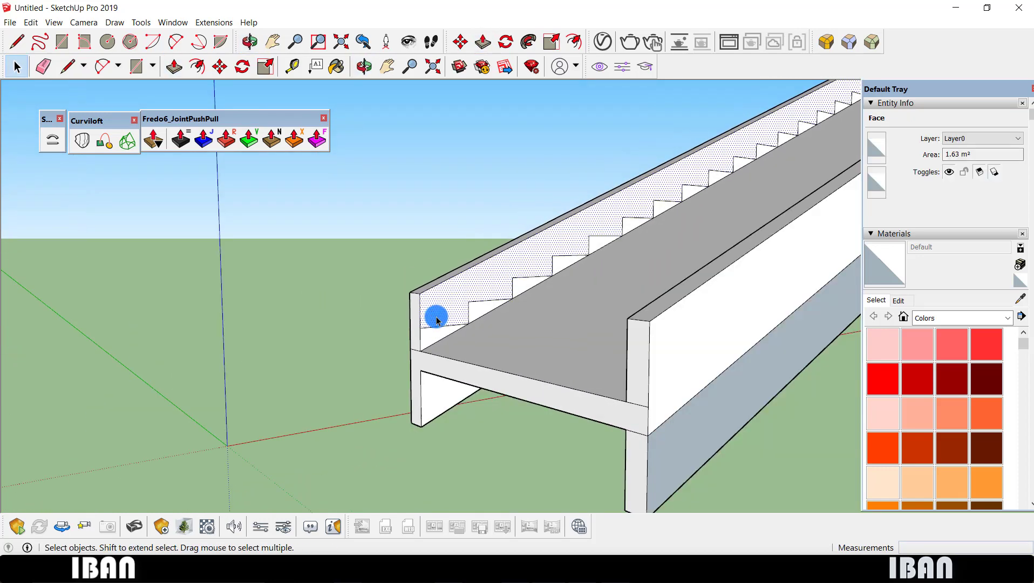
{"action": "key", "text": "p"}
{"action": "left_click_drag", "start_coordinate": [432, 316], "coordinate": [612, 321]}
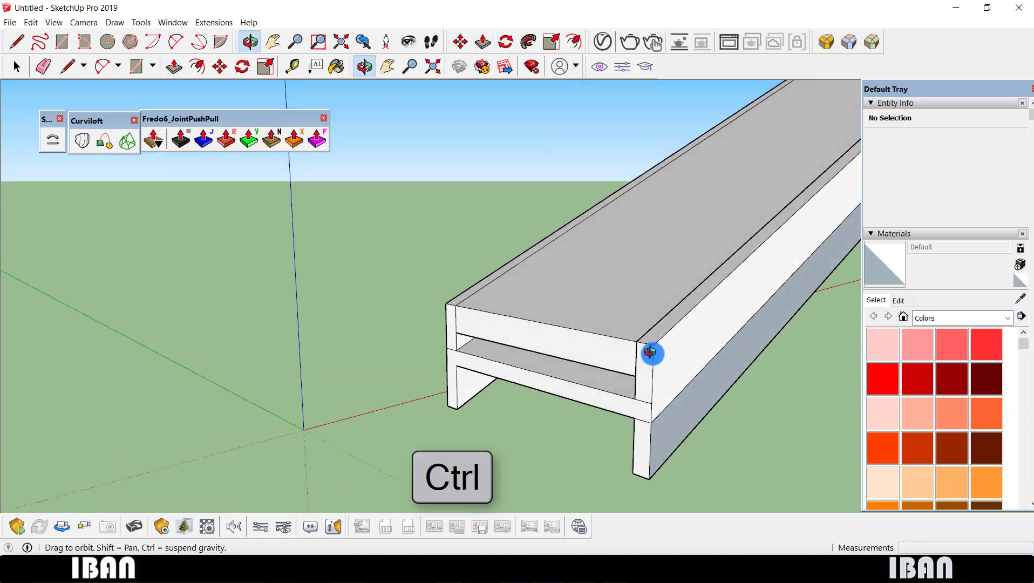
{"action": "middle_click_drag", "start_coordinate": [612, 321], "coordinate": [684, 439], "text": "ctrl"}
{"action": "mouse_move", "coordinate": [684, 438]}
{"action": "left_mouse_down"}
{"action": "mouse_move", "coordinate": [570, 363]}
{"action": "mouse_move", "coordinate": [615, 379]}
{"action": "mouse_move", "coordinate": [580, 349]}
{"action": "mouse_move", "coordinate": [660, 422]}
{"action": "mouse_move", "coordinate": [675, 418]}
{"action": "mouse_move", "coordinate": [658, 430]}
{"action": "left_mouse_up"}
{"action": "middle_click_drag", "start_coordinate": [659, 430], "coordinate": [698, 429]}
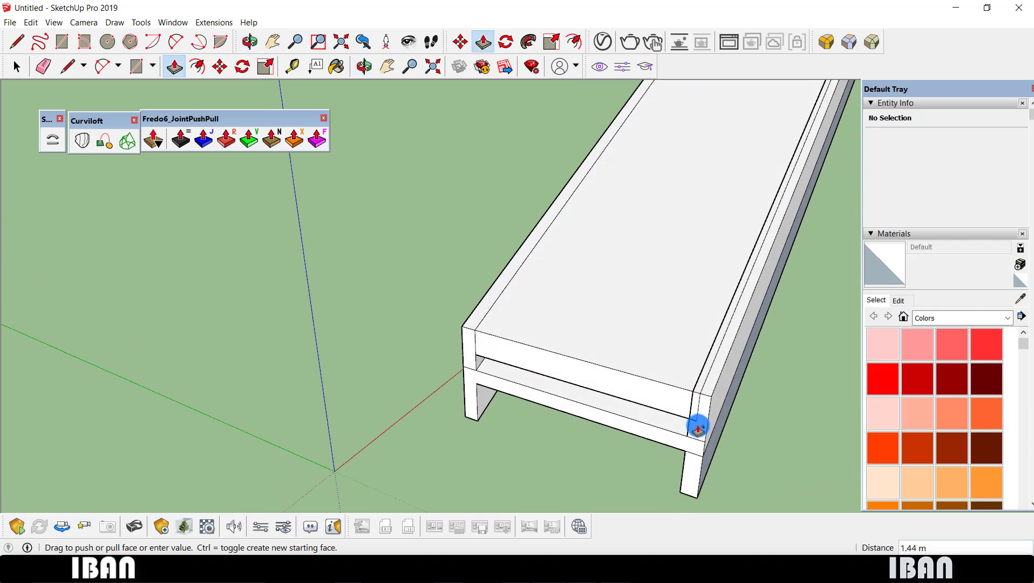
{"action": "left_click", "coordinate": [689, 431]}
{"action": "scroll", "coordinate": [598, 363], "scroll_direction": "down", "scroll_amount": 3}
Delete the stair block's covering top face and orbit to inspect the top step.
{"action": "key", "text": "space"}
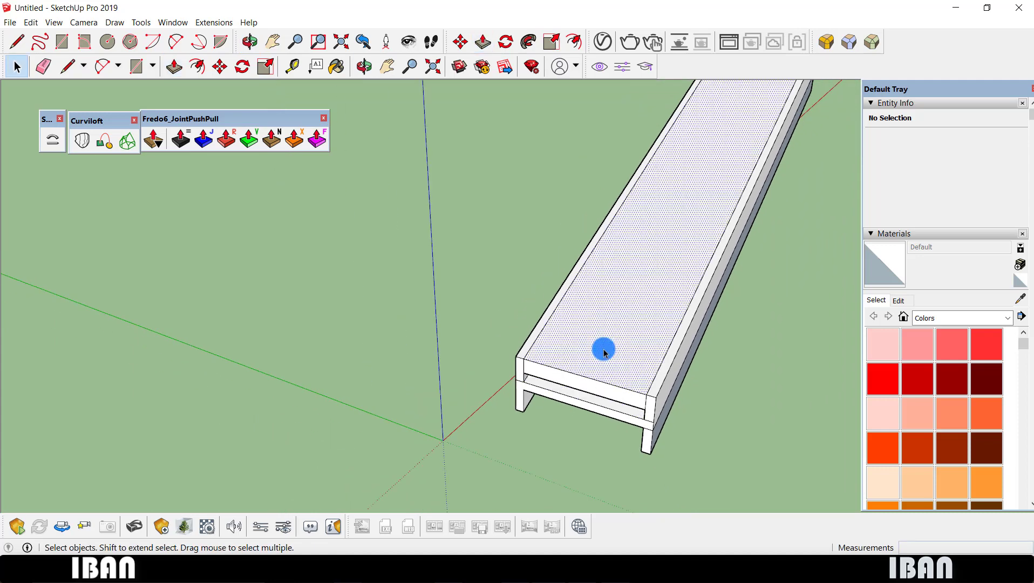
{"action": "left_click", "coordinate": [604, 352]}
{"action": "key", "text": "Delete"}
{"action": "scroll", "coordinate": [556, 383], "scroll_direction": "up", "scroll_amount": 2}
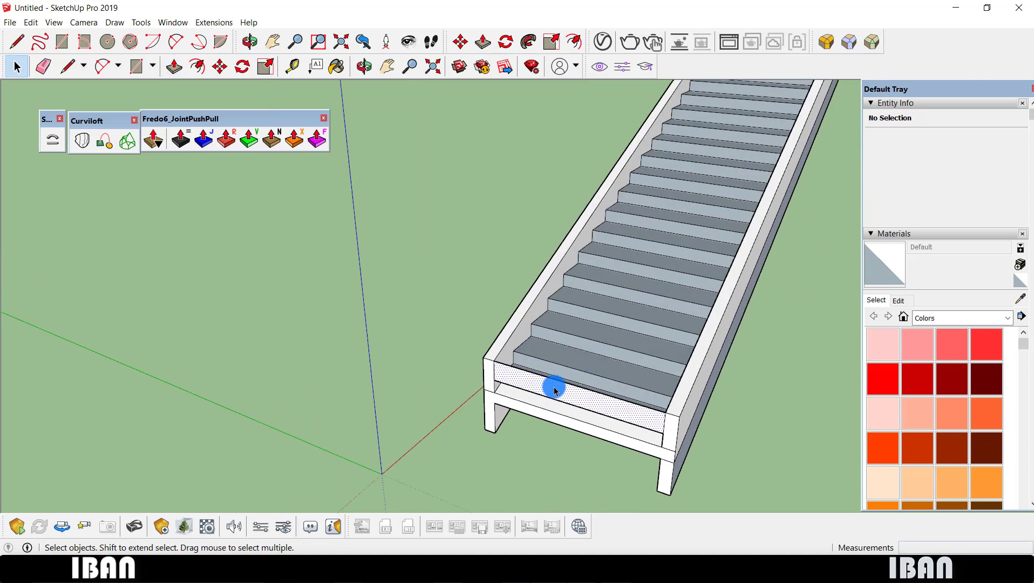
{"action": "scroll", "coordinate": [555, 388], "scroll_direction": "up", "scroll_amount": 2}
{"action": "mouse_move", "coordinate": [554, 388]}
{"action": "middle_mouse_down"}
{"action": "mouse_move", "coordinate": [553, 375]}
{"action": "mouse_move", "coordinate": [704, 280]}
{"action": "mouse_move", "coordinate": [485, 261]}
{"action": "mouse_move", "coordinate": [412, 313]}
{"action": "middle_mouse_up"}
{"action": "scroll", "coordinate": [540, 373], "scroll_direction": "down", "scroll_amount": 2}
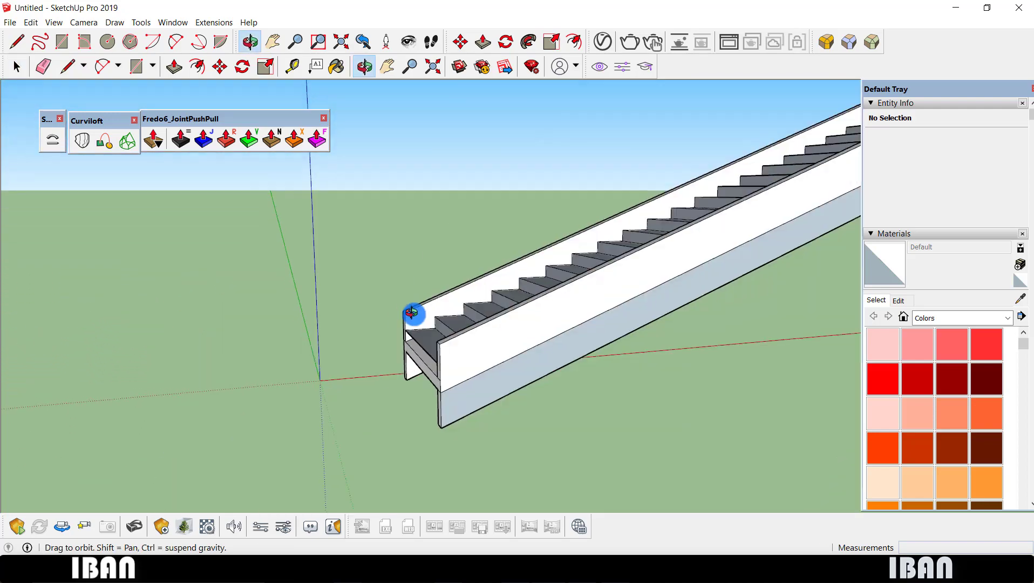
{"action": "scroll", "coordinate": [443, 341], "scroll_direction": "up", "scroll_amount": 2}
{"action": "scroll", "coordinate": [429, 349], "scroll_direction": "up", "scroll_amount": 2}
{"action": "scroll", "coordinate": [428, 329], "scroll_direction": "up", "scroll_amount": 2}
Start and cancel a line at the stair front edge, then orbit toward the upper end.
{"action": "key", "text": "l"}
{"action": "left_click", "coordinate": [426, 319]}
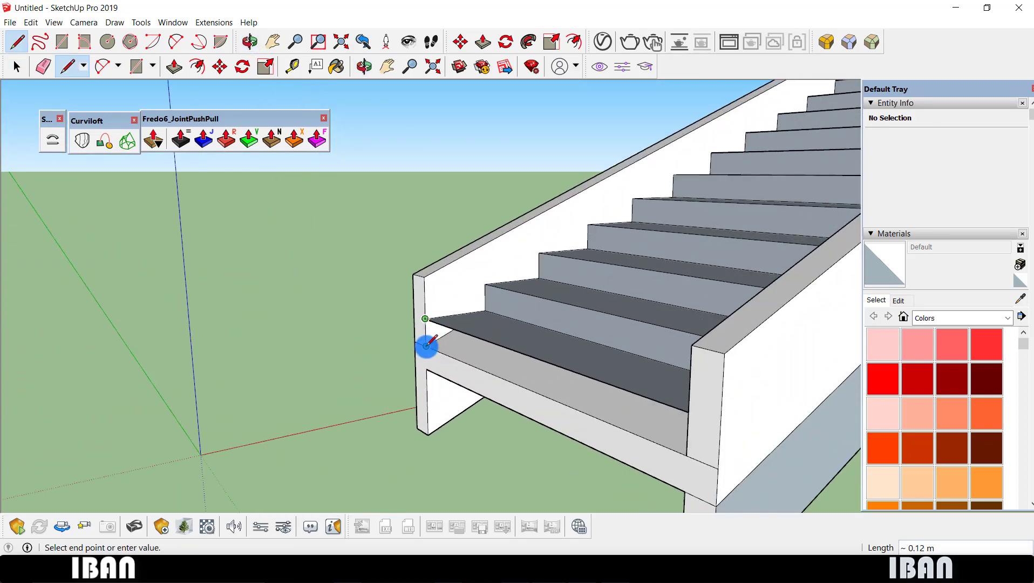
{"action": "key", "text": "space"}
{"action": "scroll", "coordinate": [587, 370], "scroll_direction": "down", "scroll_amount": 3}
{"action": "scroll", "coordinate": [587, 369], "scroll_direction": "down", "scroll_amount": 2}
{"action": "mouse_move", "coordinate": [587, 371]}
{"action": "middle_mouse_down"}
{"action": "mouse_move", "coordinate": [582, 346]}
{"action": "mouse_move", "coordinate": [808, 270]}
{"action": "middle_mouse_up"}
{"action": "scroll", "coordinate": [693, 317], "scroll_direction": "up", "scroll_amount": 3}
{"action": "scroll", "coordinate": [751, 328], "scroll_direction": "up", "scroll_amount": 2}
{"action": "mouse_move", "coordinate": [750, 327]}
{"action": "middle_mouse_down"}
{"action": "mouse_move", "coordinate": [721, 309]}
{"action": "mouse_move", "coordinate": [730, 307]}
{"action": "mouse_move", "coordinate": [694, 354]}
{"action": "mouse_move", "coordinate": [568, 291]}
{"action": "mouse_move", "coordinate": [618, 284]}
{"action": "mouse_move", "coordinate": [623, 344]}
{"action": "middle_mouse_up"}
Select the stair's upper end face and open its context menu.
{"action": "left_click", "coordinate": [740, 290]}
{"action": "left_click", "coordinate": [619, 284]}
{"action": "scroll", "coordinate": [621, 343], "scroll_direction": "up", "scroll_amount": 3}
{"action": "right_click", "coordinate": [622, 340]}
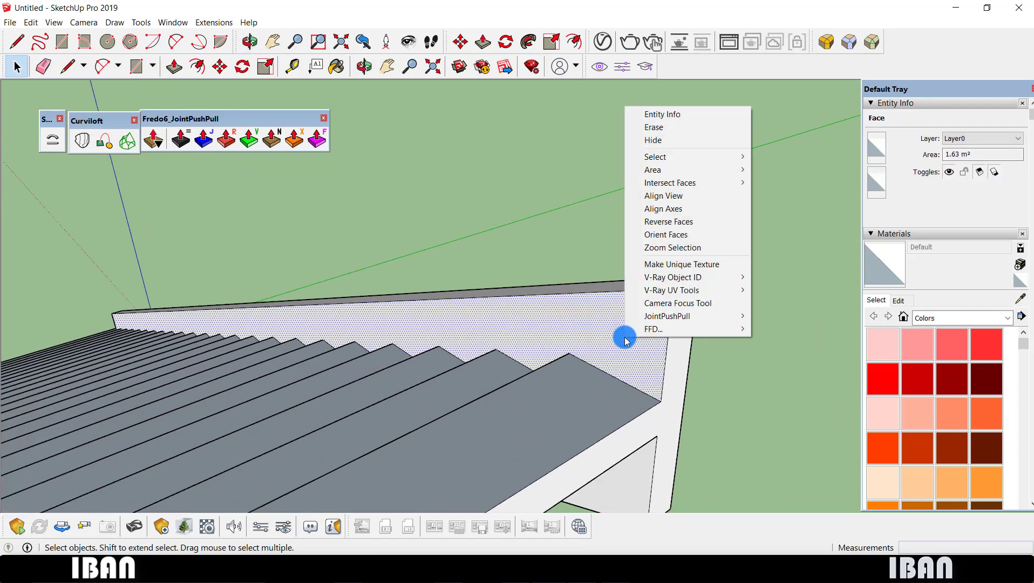
Apply Orient Faces to the staircase, then orbit out and box-select the flight to check it.
{"action": "left_click", "coordinate": [680, 239]}
{"action": "scroll", "coordinate": [674, 268], "scroll_direction": "down", "scroll_amount": 5}
{"action": "mouse_move", "coordinate": [674, 268]}
{"action": "middle_mouse_down"}
{"action": "mouse_move", "coordinate": [584, 346]}
{"action": "mouse_move", "coordinate": [483, 356]}
{"action": "middle_mouse_up"}
{"action": "mouse_move", "coordinate": [545, 422]}
{"action": "middle_mouse_down"}
{"action": "mouse_move", "coordinate": [649, 352]}
{"action": "mouse_move", "coordinate": [626, 323]}
{"action": "mouse_move", "coordinate": [710, 259]}
{"action": "mouse_move", "coordinate": [393, 300]}
{"action": "mouse_move", "coordinate": [653, 226]}
{"action": "mouse_move", "coordinate": [501, 262]}
{"action": "mouse_move", "coordinate": [485, 342]}
{"action": "mouse_move", "coordinate": [473, 337]}
{"action": "mouse_move", "coordinate": [441, 211]}
{"action": "middle_mouse_up"}
{"action": "left_click_drag", "start_coordinate": [396, 189], "coordinate": [555, 399]}
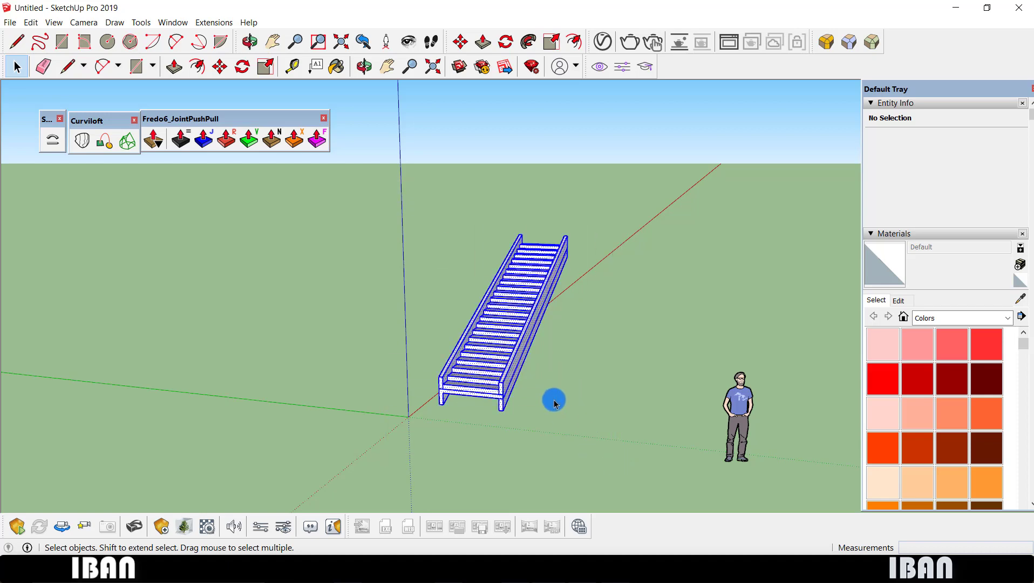
{"action": "left_click", "coordinate": [555, 400]}
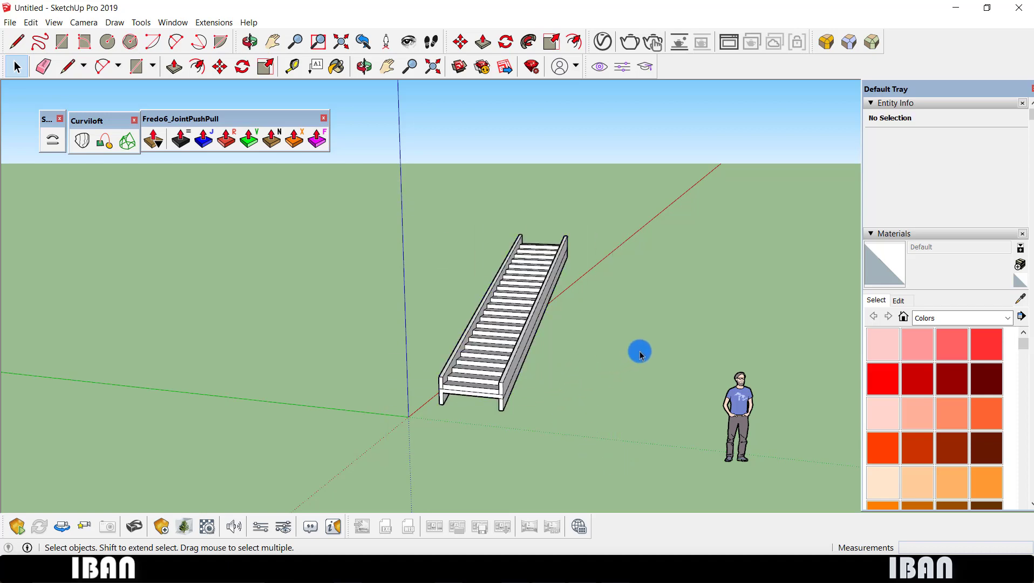
Start a line at the stair's base corner, then cancel it and orbit around.
{"action": "mouse_move", "coordinate": [640, 354]}
{"action": "middle_mouse_down"}
{"action": "mouse_move", "coordinate": [378, 461]}
{"action": "mouse_move", "coordinate": [469, 448]}
{"action": "mouse_move", "coordinate": [427, 447]}
{"action": "mouse_move", "coordinate": [439, 481]}
{"action": "middle_mouse_up"}
{"action": "key", "text": "l"}
{"action": "left_click", "coordinate": [443, 483]}
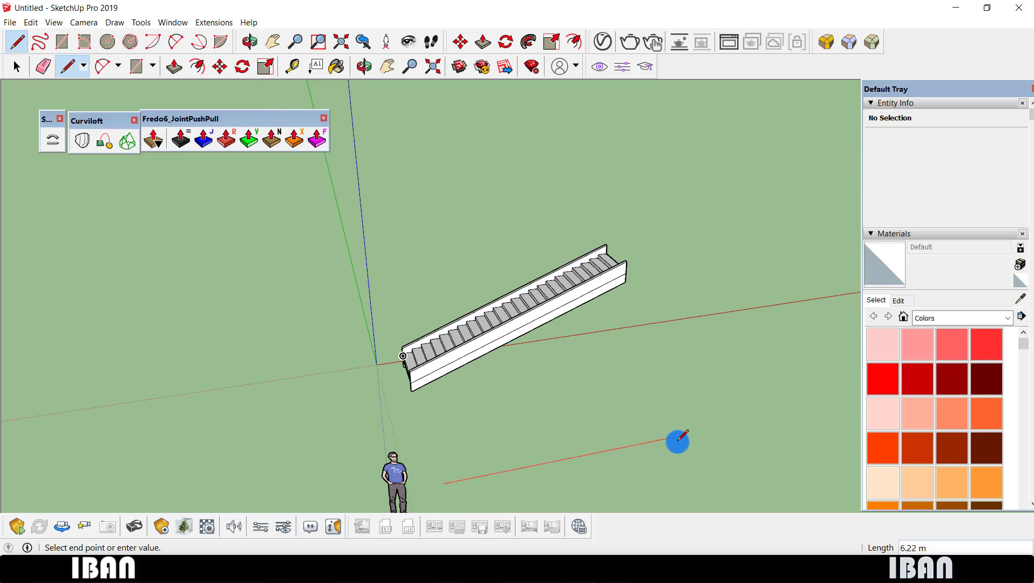
{"action": "key", "text": "space"}
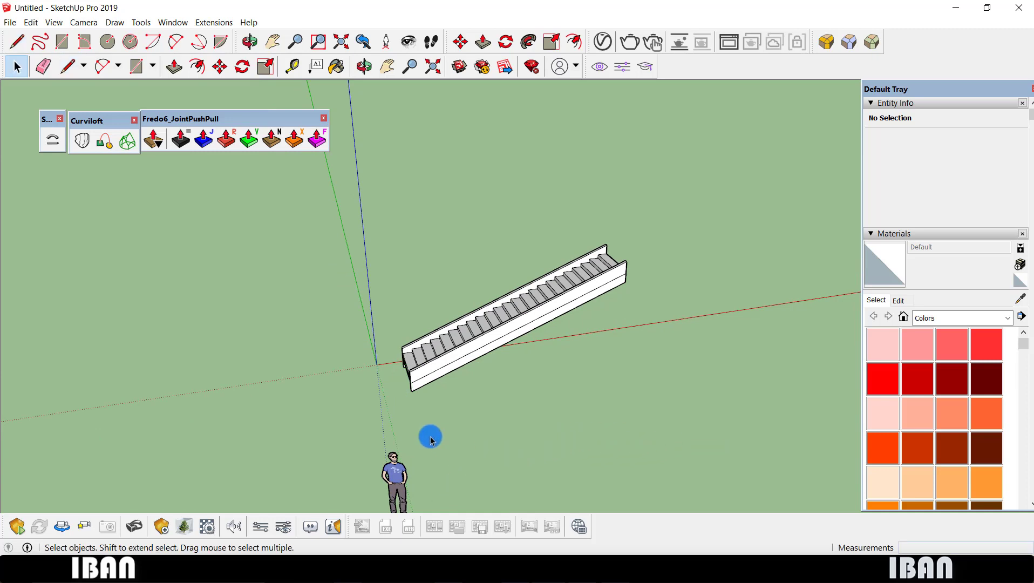
{"action": "key", "text": "l"}
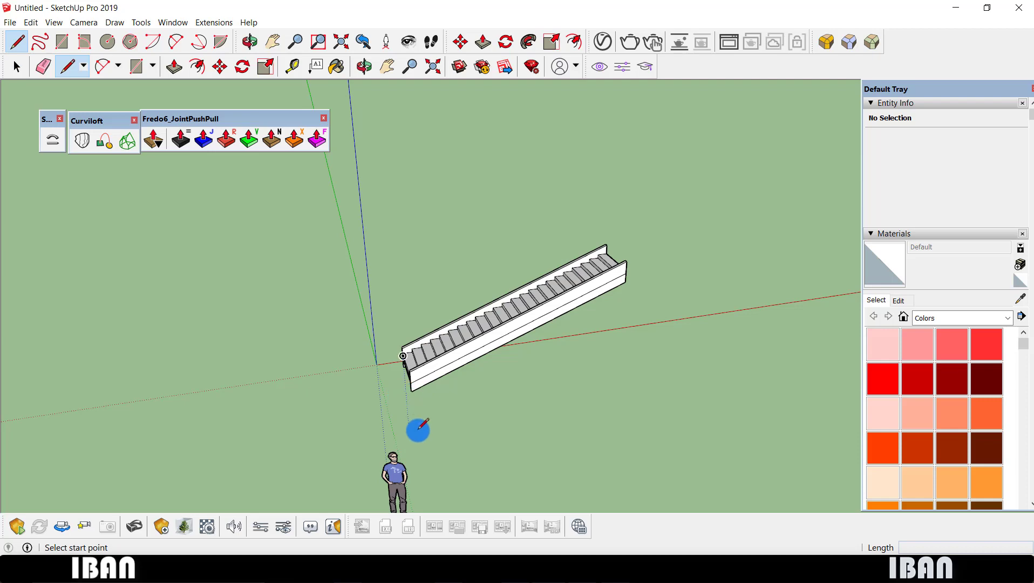
{"action": "key", "text": "space"}
{"action": "mouse_move", "coordinate": [418, 431]}
{"action": "middle_mouse_down"}
{"action": "mouse_move", "coordinate": [383, 279]}
{"action": "mouse_move", "coordinate": [284, 346]}
{"action": "middle_mouse_up"}
Ctrl-copy the stair's long edge out in front of the staircase.
{"action": "key", "text": "m"}
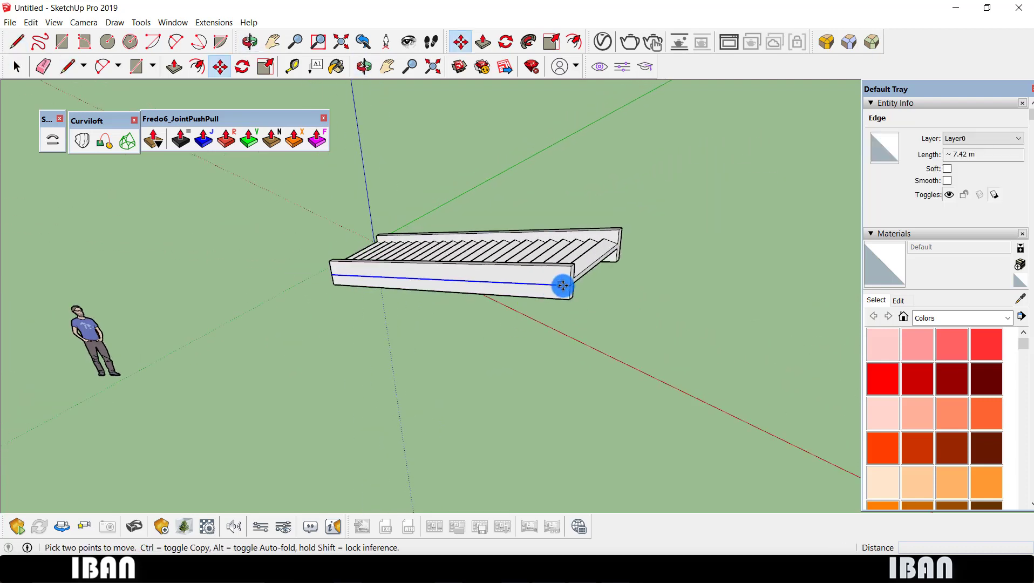
{"action": "left_click", "coordinate": [563, 286]}
{"action": "key", "text": "ctrl"}
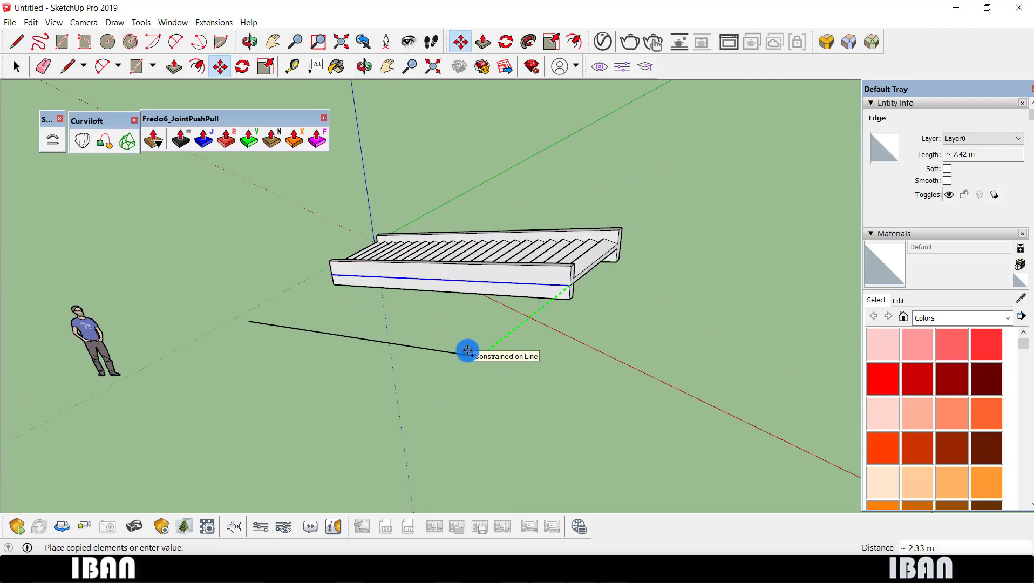
{"action": "left_click", "coordinate": [467, 351]}
{"action": "key", "text": "space"}
{"action": "mouse_move", "coordinate": [467, 351]}
{"action": "middle_mouse_down"}
{"action": "mouse_move", "coordinate": [435, 369]}
{"action": "mouse_move", "coordinate": [509, 362]}
{"action": "middle_mouse_up"}
Copy that edge again as a second parallel line and start a diagonal between them.
{"action": "key", "text": "m"}
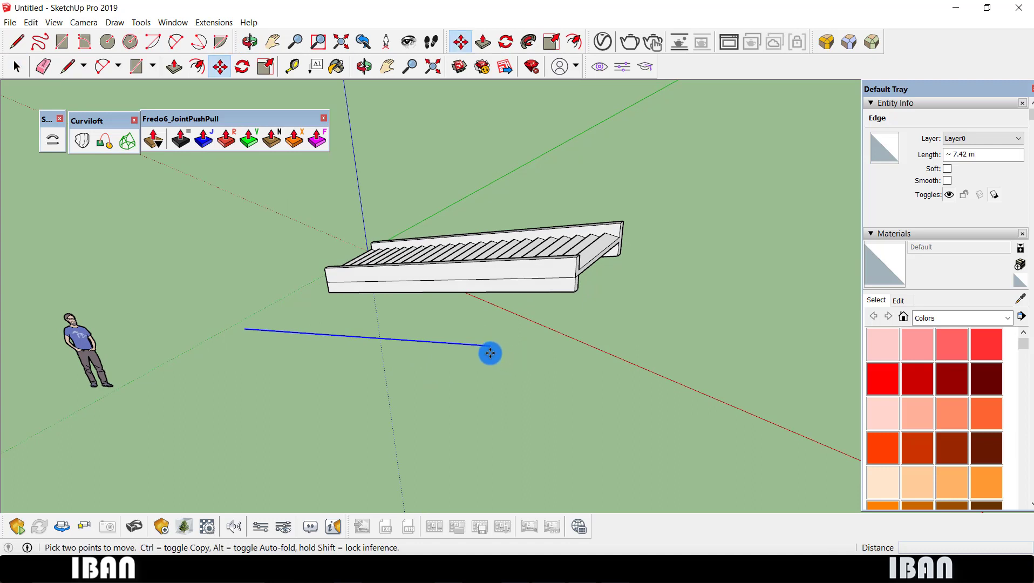
{"action": "left_click", "coordinate": [489, 346]}
{"action": "key", "text": "ctrl"}
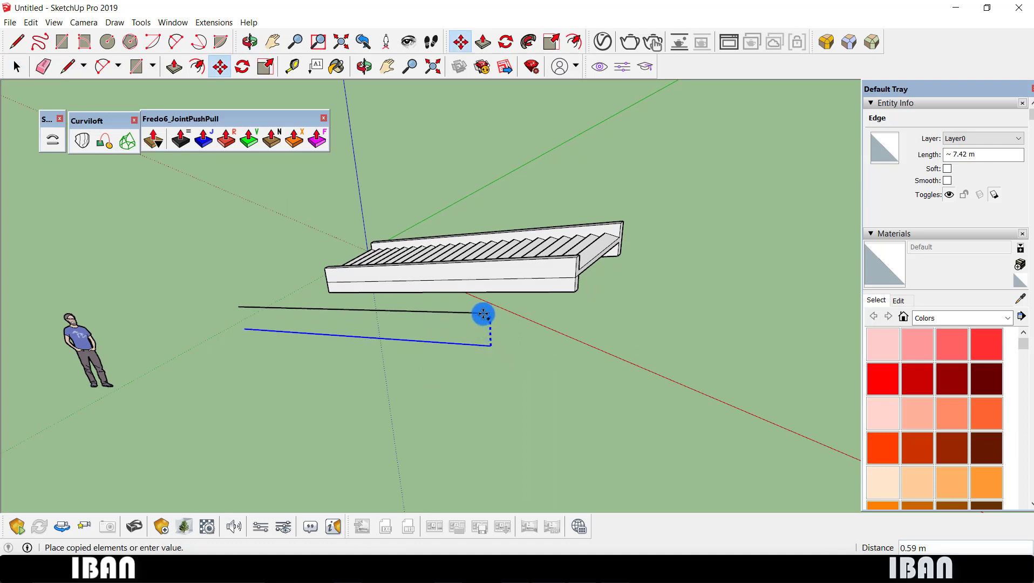
{"action": "left_click", "coordinate": [486, 312]}
{"action": "key", "text": "space"}
{"action": "middle_click_drag", "start_coordinate": [478, 344], "coordinate": [498, 333]}
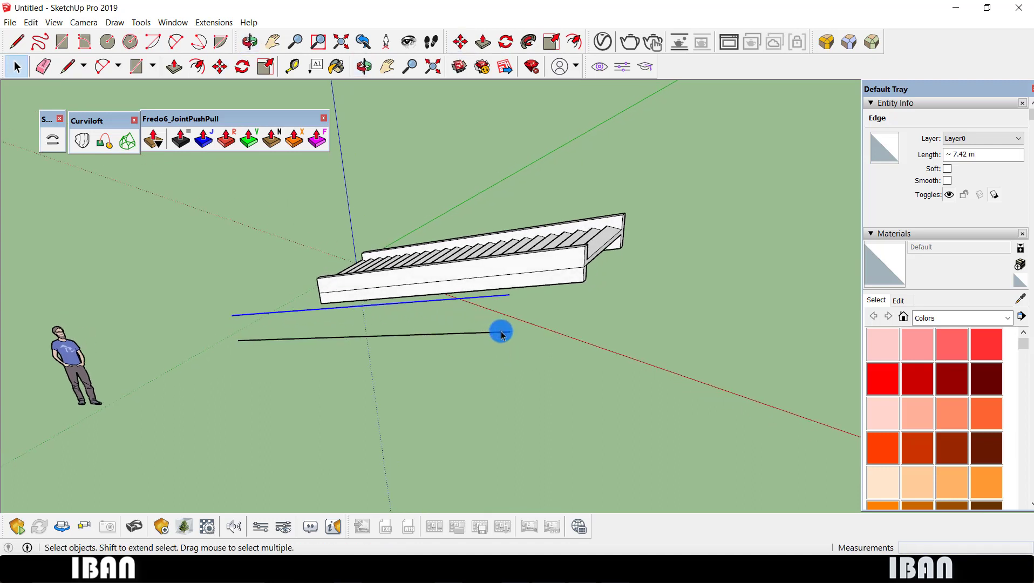
{"action": "key", "text": "l"}
{"action": "left_click", "coordinate": [510, 332]}
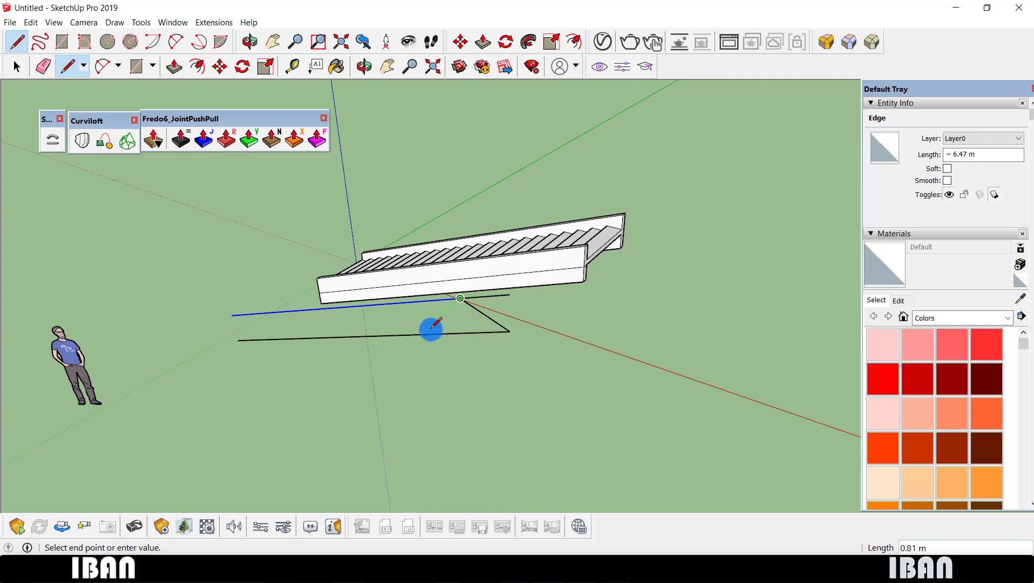
Close the triangle between the two lines and select its two diagonals.
{"action": "left_click", "coordinate": [460, 298]}
{"action": "middle_click_drag", "start_coordinate": [460, 298], "coordinate": [518, 344]}
{"action": "key", "text": "space"}
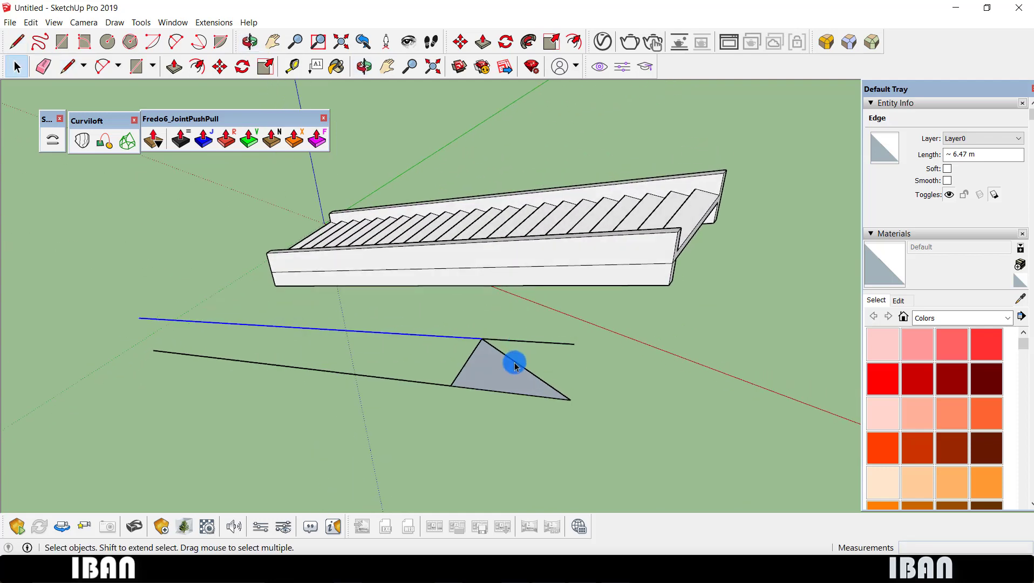
{"action": "left_click", "coordinate": [516, 363]}
{"action": "left_click", "coordinate": [467, 362], "text": "ctrl"}
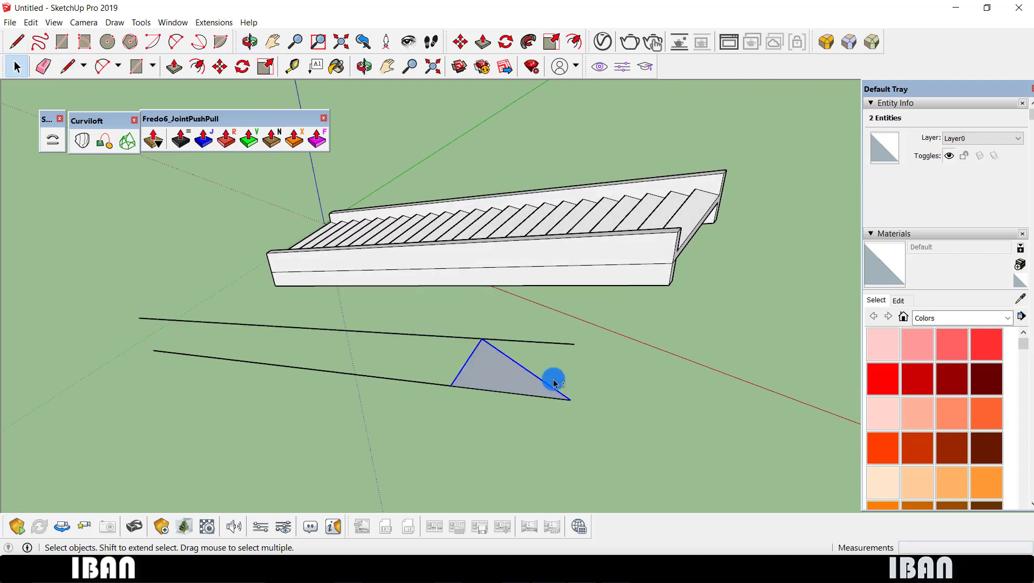
Copy the diagonals one bay along, array them 7x, and delete the overshooting zigzag.
{"action": "key", "text": "m"}
{"action": "key", "text": "ctrl"}
{"action": "left_click", "coordinate": [569, 399]}
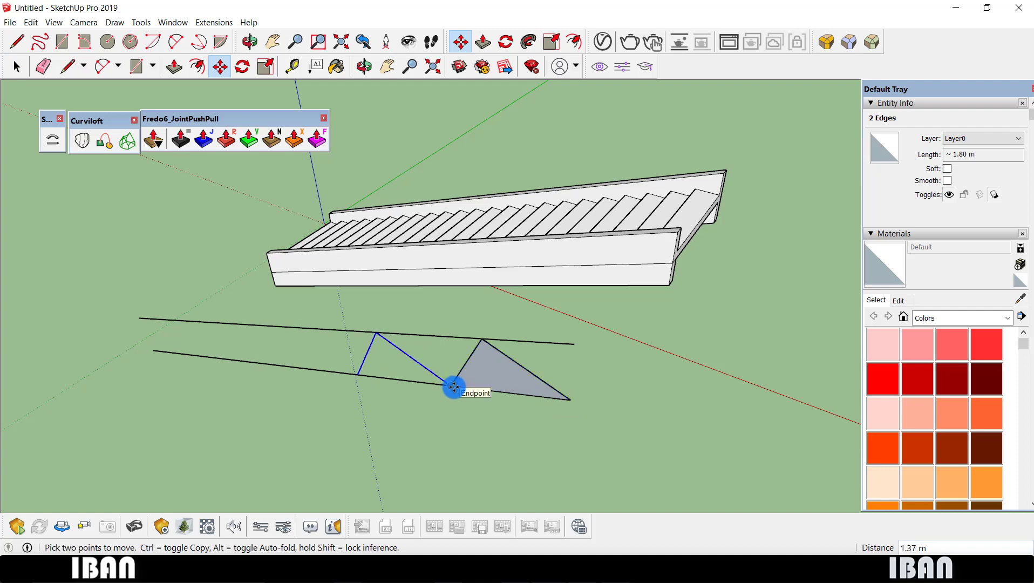
{"action": "left_click", "coordinate": [453, 387]}
{"action": "type", "text": "7x"}
{"action": "key", "text": "Return"}
{"action": "key", "text": "space"}
{"action": "scroll", "coordinate": [344, 397], "scroll_direction": "down", "scroll_amount": 3}
{"action": "scroll", "coordinate": [138, 310], "scroll_direction": "up", "scroll_amount": 2}
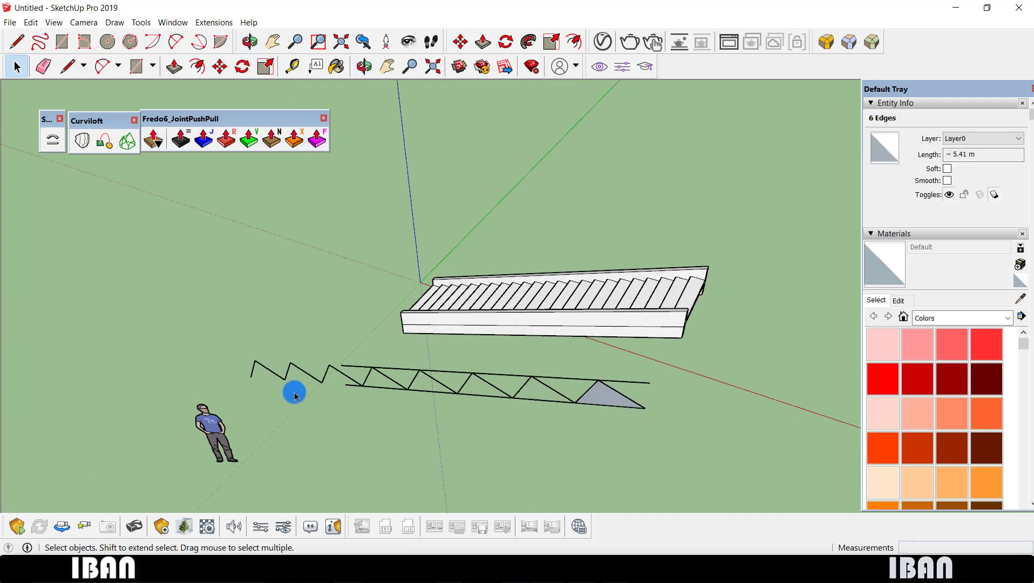
{"action": "key", "text": "Delete"}
{"action": "scroll", "coordinate": [335, 374], "scroll_direction": "up", "scroll_amount": 2}
Close the truss's left end with a line and delete the small end triangle face.
{"action": "key", "text": "l"}
{"action": "left_click", "coordinate": [340, 360]}
{"action": "left_click", "coordinate": [378, 390]}
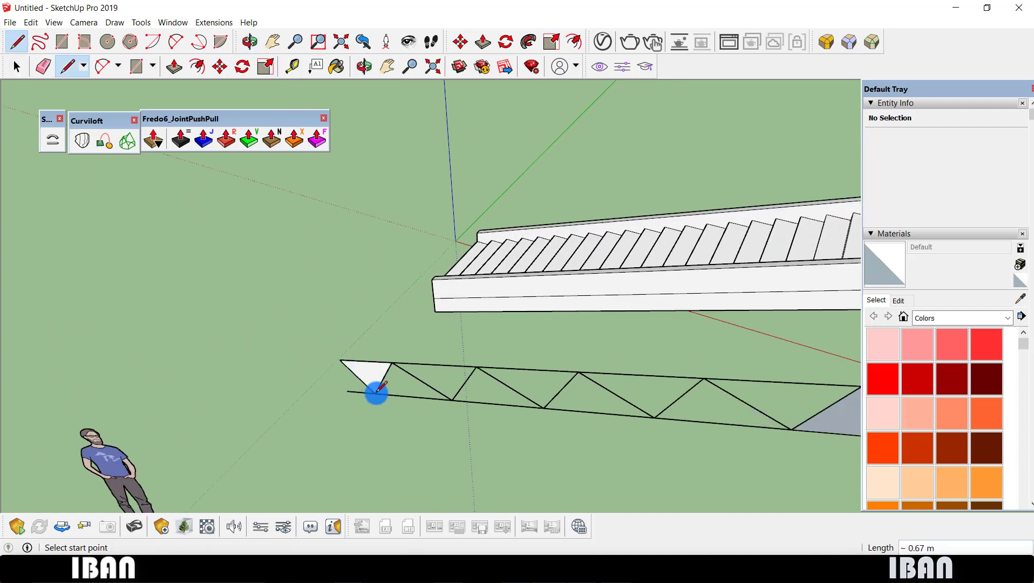
{"action": "key", "text": "e"}
{"action": "key", "text": "space"}
{"action": "scroll", "coordinate": [327, 381], "scroll_direction": "down", "scroll_amount": 2}
{"action": "left_click", "coordinate": [324, 368]}
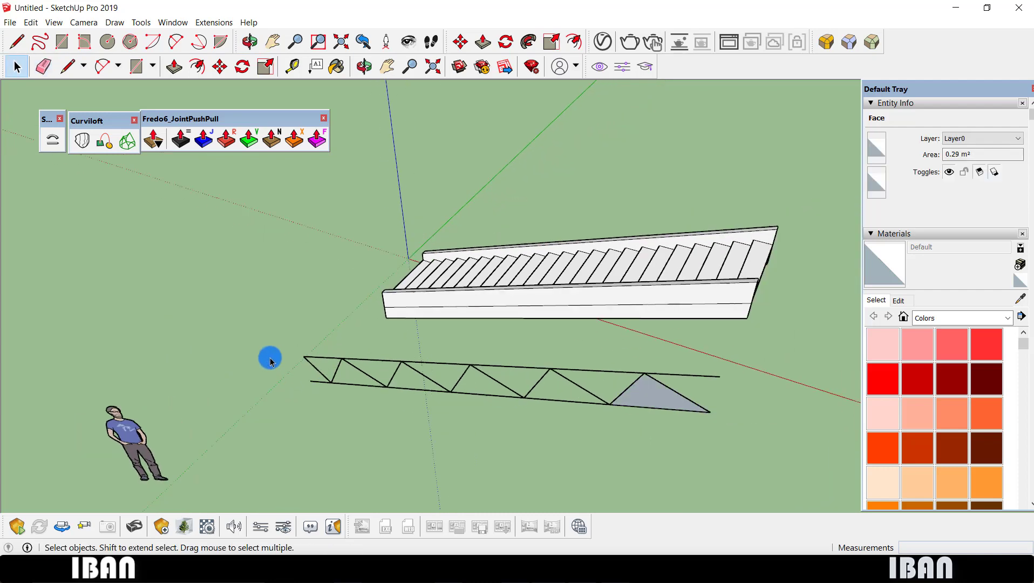
{"action": "key", "text": "Delete"}
{"action": "scroll", "coordinate": [615, 400], "scroll_direction": "up", "scroll_amount": 2}
Orbit around and window-select the whole flat truss.
{"action": "key", "text": "l"}
{"action": "mouse_move", "coordinate": [733, 388]}
{"action": "middle_mouse_down"}
{"action": "mouse_move", "coordinate": [640, 358]}
{"action": "mouse_move", "coordinate": [635, 323]}
{"action": "mouse_move", "coordinate": [606, 411]}
{"action": "mouse_move", "coordinate": [522, 421]}
{"action": "middle_mouse_up"}
{"action": "key", "text": "space"}
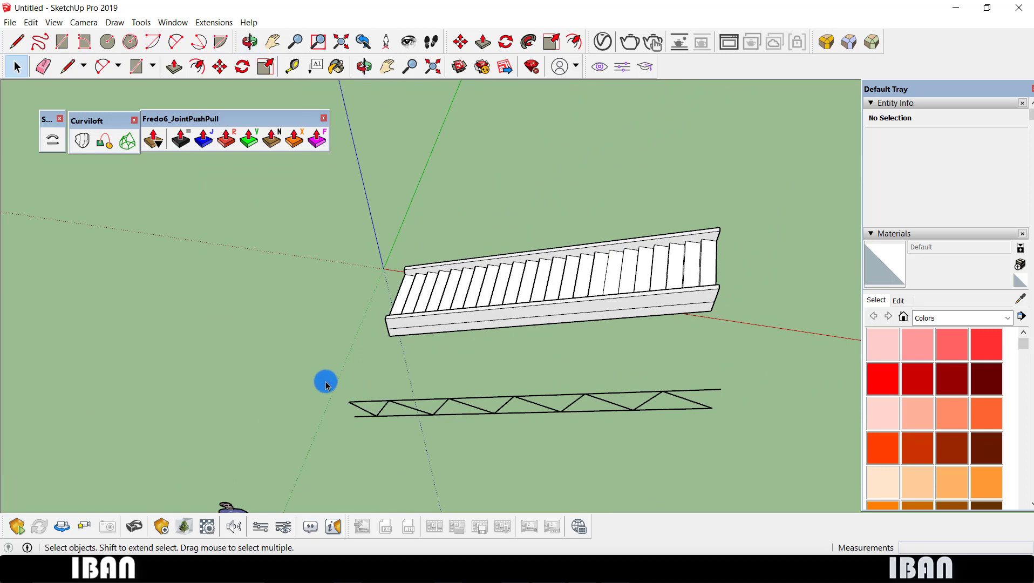
{"action": "left_click_drag", "start_coordinate": [325, 382], "coordinate": [763, 440]}
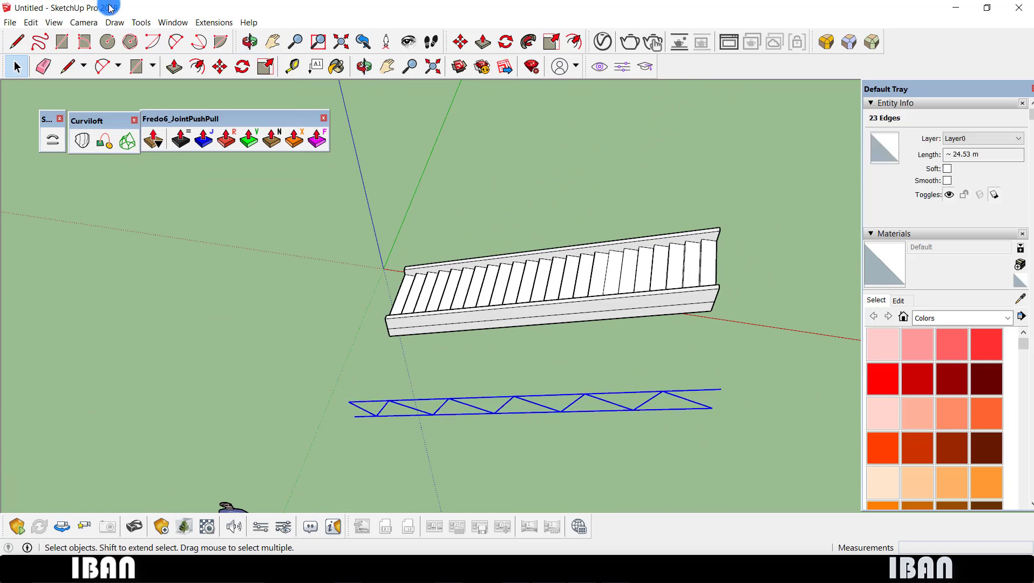
Convert the truss lines to cylinders with diameter 5.
{"action": "left_click", "coordinate": [142, 23]}
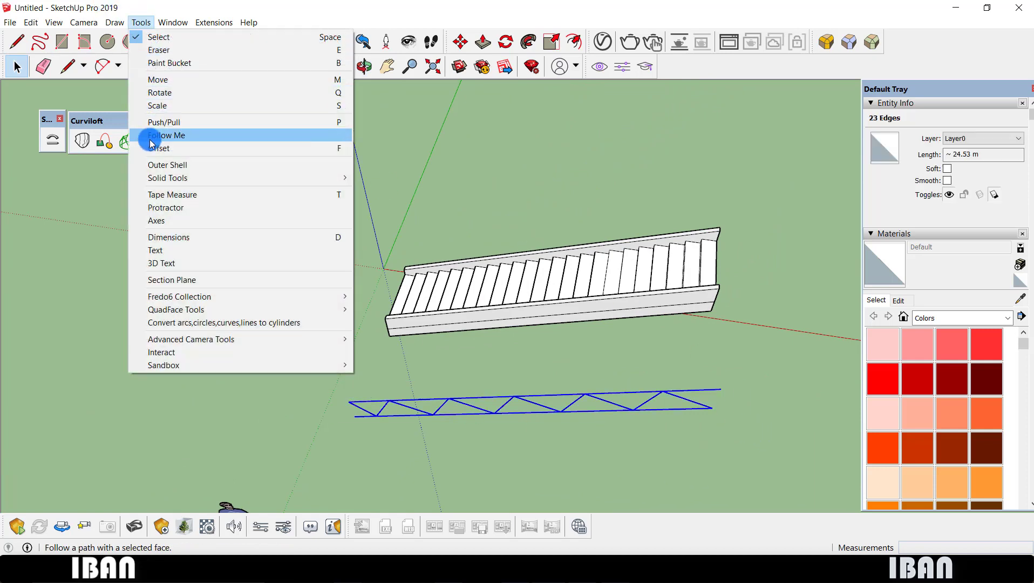
{"action": "left_click", "coordinate": [181, 324]}
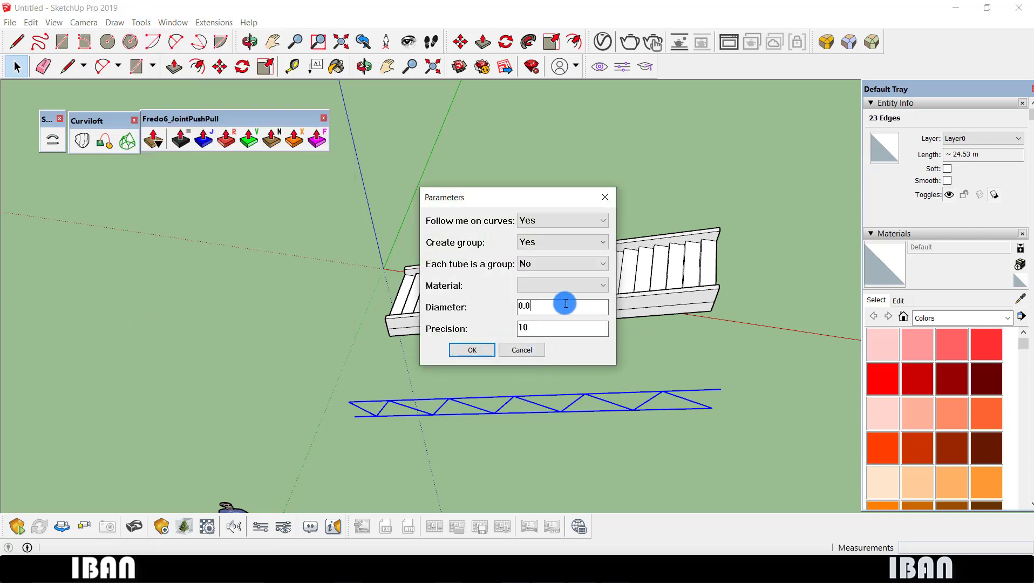
{"action": "type", "text": "5"}
{"action": "key", "text": "Return"}
{"action": "left_click", "coordinate": [583, 315]}
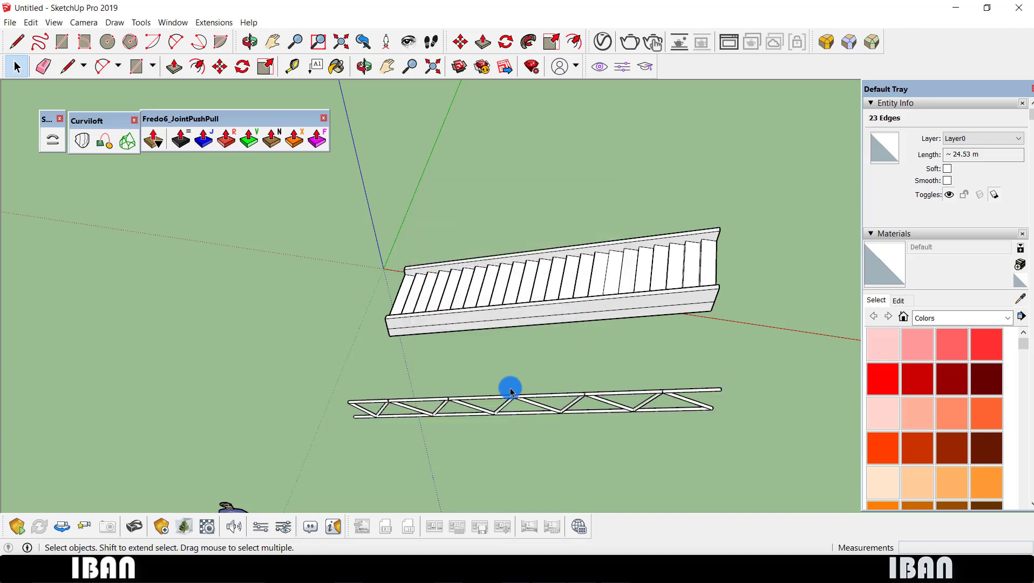
Move the tube truss onto the stair's side edge as a railing.
{"action": "left_click", "coordinate": [387, 398]}
{"action": "left_click", "coordinate": [686, 408], "text": "shift"}
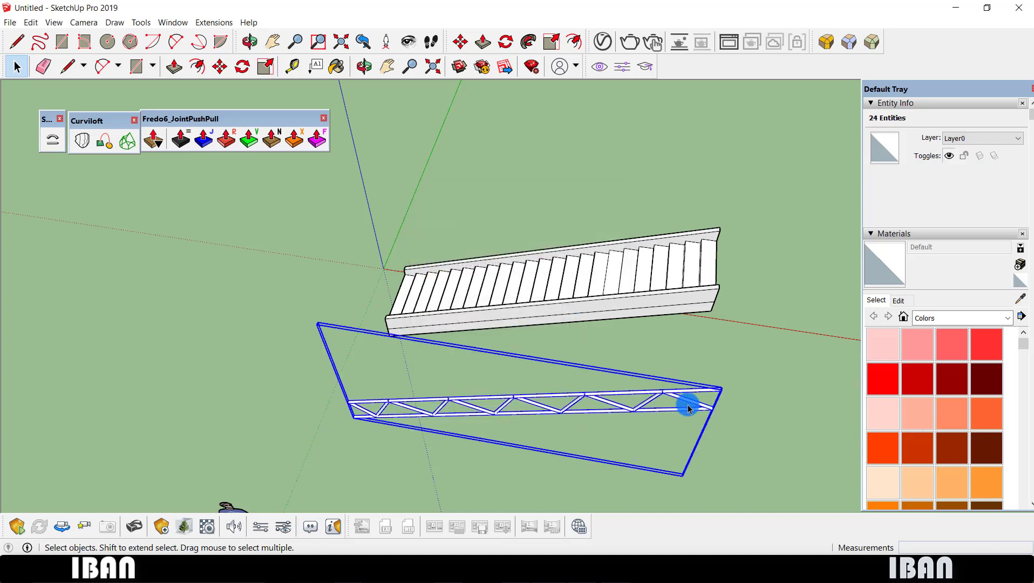
{"action": "key", "text": "m"}
{"action": "left_click", "coordinate": [711, 408]}
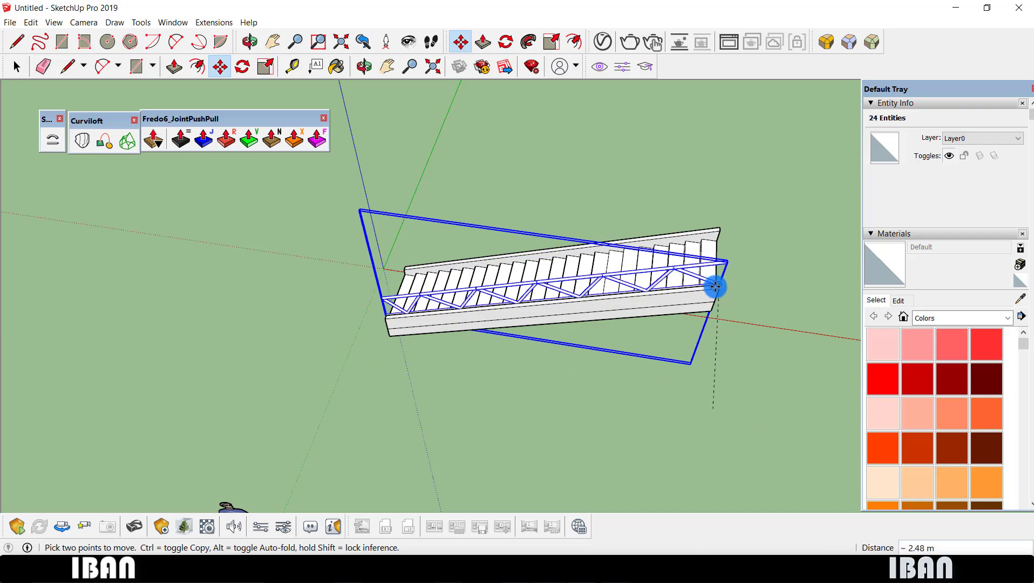
{"action": "scroll", "coordinate": [717, 287], "scroll_direction": "up", "scroll_amount": 2}
{"action": "scroll", "coordinate": [717, 287], "scroll_direction": "up", "scroll_amount": 3}
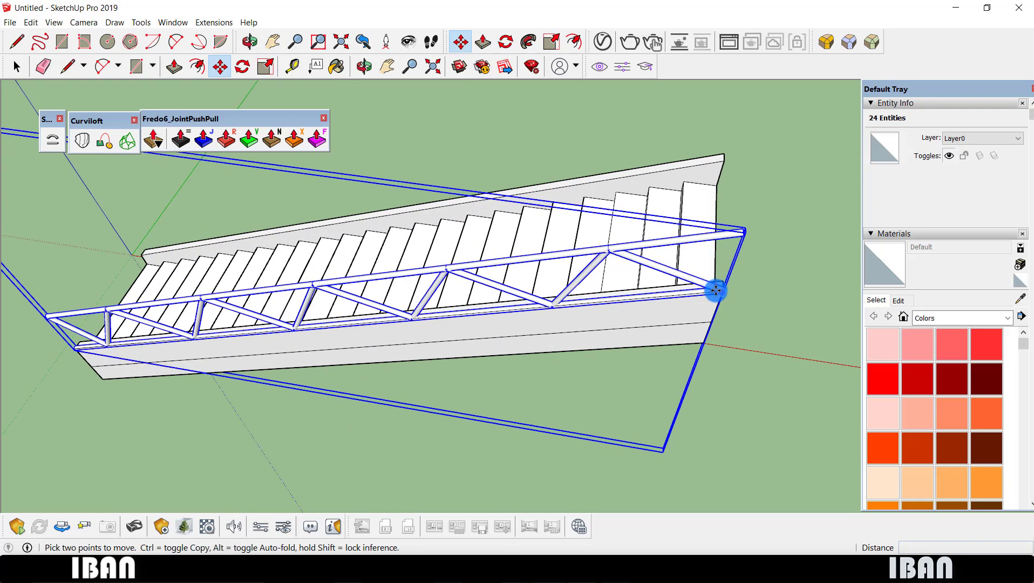
{"action": "mouse_move", "coordinate": [722, 273]}
{"action": "middle_mouse_down"}
{"action": "mouse_move", "coordinate": [723, 235]}
{"action": "mouse_move", "coordinate": [551, 232]}
{"action": "mouse_move", "coordinate": [432, 203]}
{"action": "middle_mouse_up"}
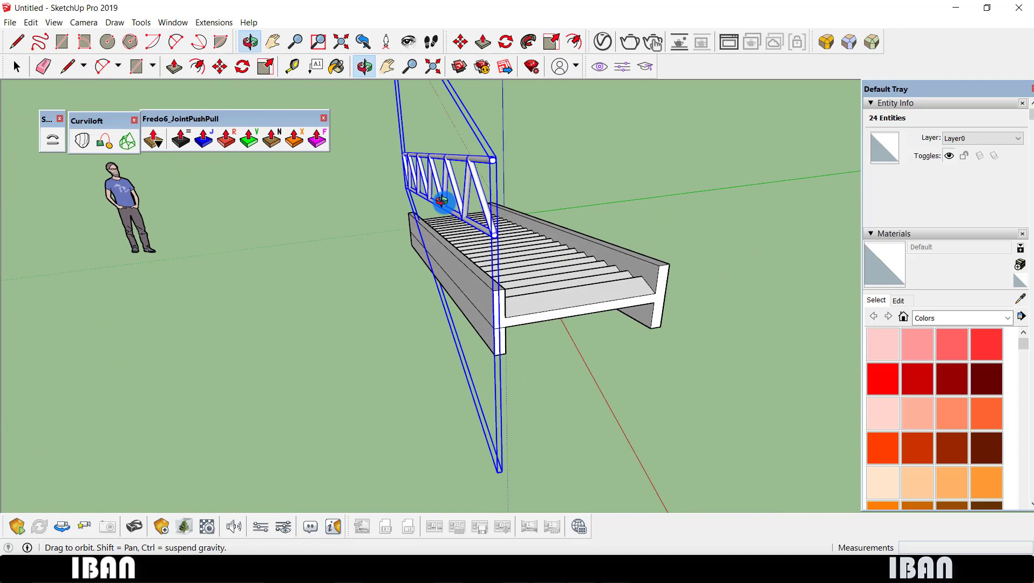
{"action": "left_click", "coordinate": [506, 289]}
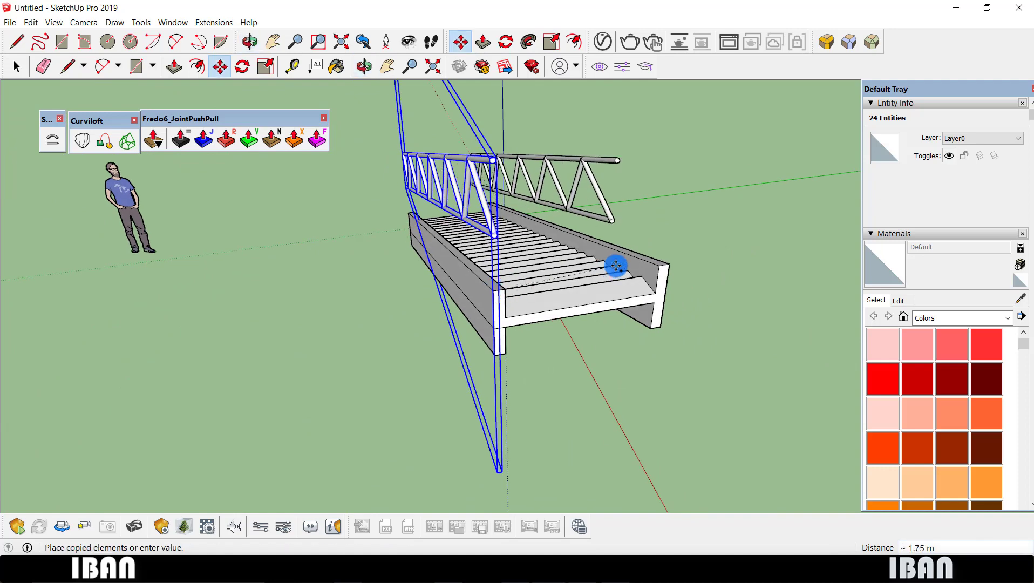
Copy the railing across to the opposite side of the stair.
{"action": "left_click", "coordinate": [669, 264]}
{"action": "mouse_move", "coordinate": [694, 263]}
{"action": "middle_mouse_down"}
{"action": "mouse_move", "coordinate": [615, 240]}
{"action": "mouse_move", "coordinate": [592, 255]}
{"action": "middle_mouse_up"}
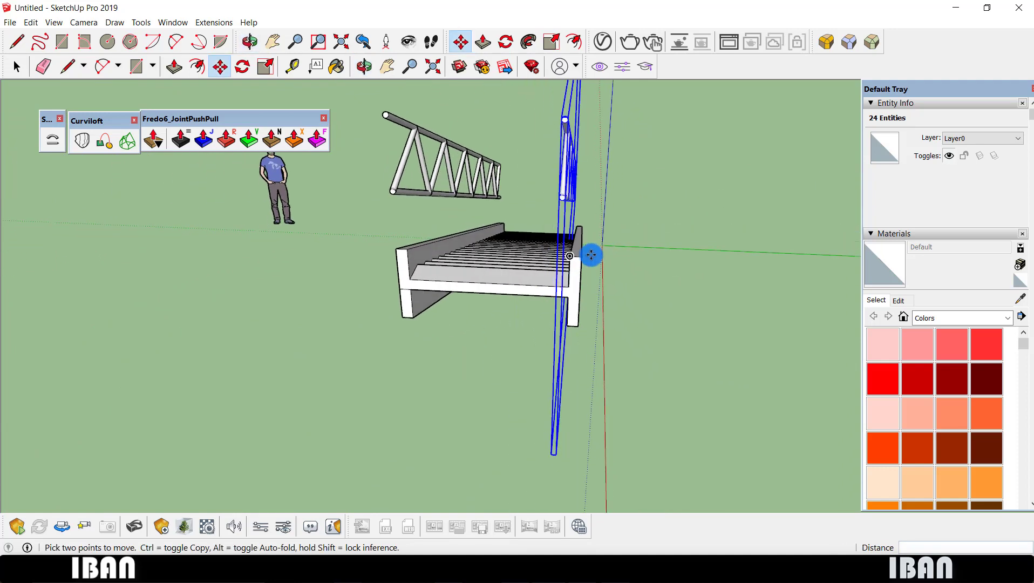
{"action": "left_click", "coordinate": [578, 259]}
{"action": "key", "text": "space"}
{"action": "left_click", "coordinate": [589, 304]}
{"action": "middle_click_drag", "start_coordinate": [589, 304], "coordinate": [611, 182]}
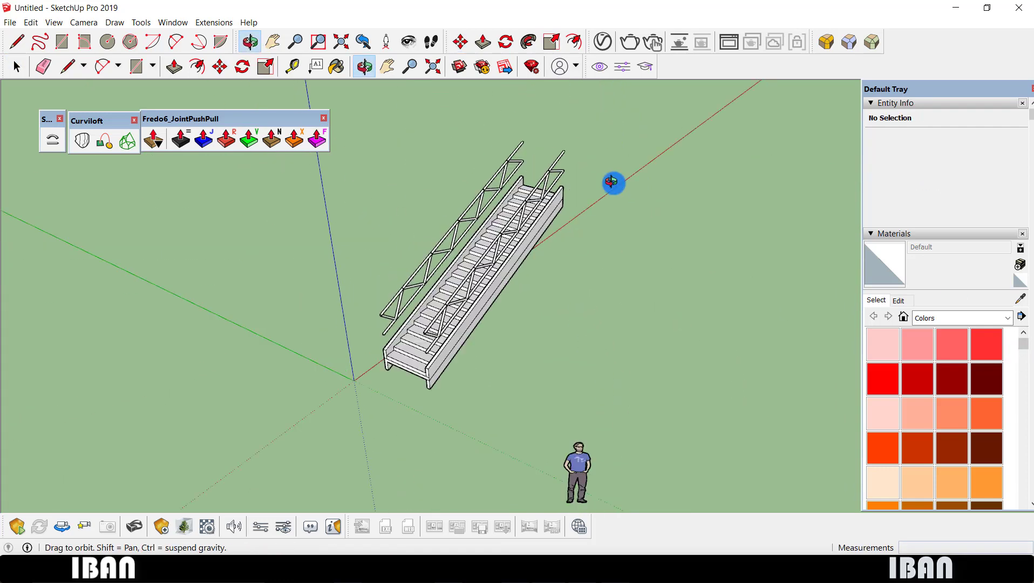
{"action": "mouse_move", "coordinate": [587, 454]}
{"action": "middle_mouse_down"}
{"action": "mouse_move", "coordinate": [527, 302]}
{"action": "mouse_move", "coordinate": [415, 182]}
{"action": "middle_mouse_up"}
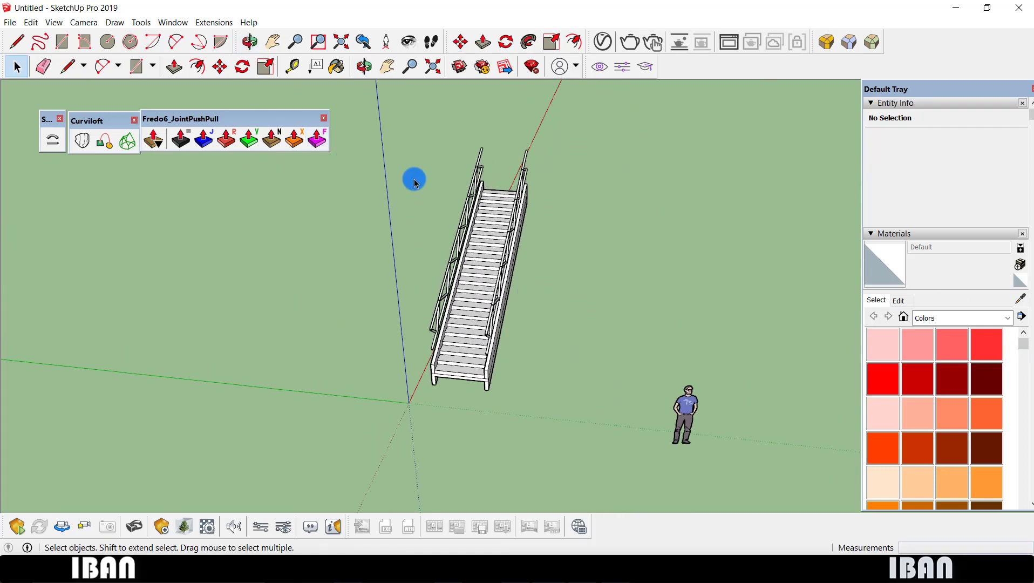
Select the staircase and both railings and make them one component.
{"action": "left_click_drag", "start_coordinate": [386, 137], "coordinate": [570, 445]}
{"action": "mouse_move", "coordinate": [497, 342]}
{"action": "middle_mouse_down"}
{"action": "mouse_move", "coordinate": [296, 300]}
{"action": "mouse_move", "coordinate": [462, 289]}
{"action": "middle_mouse_up"}
{"action": "right_click", "coordinate": [476, 290]}
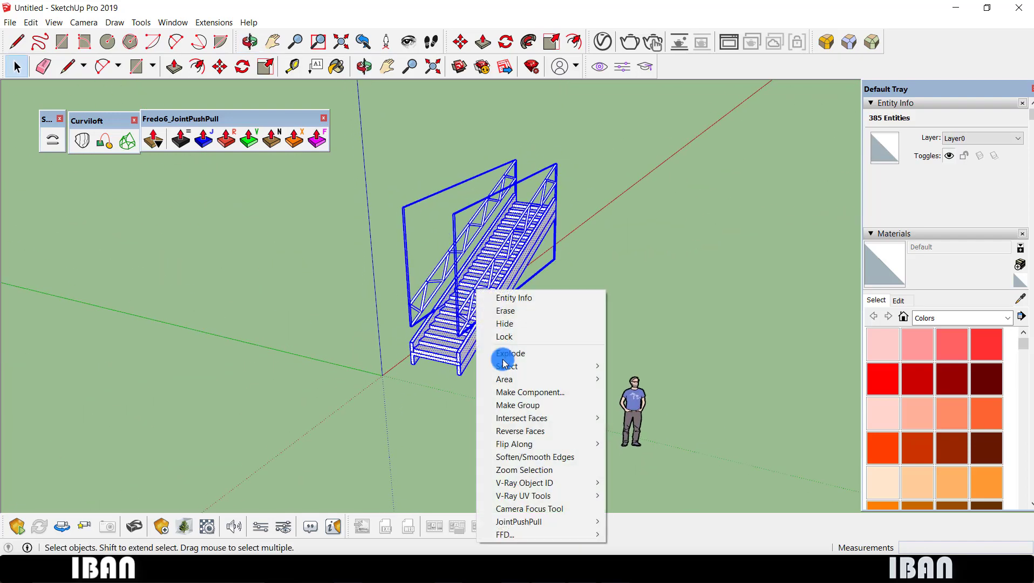
{"action": "left_click", "coordinate": [518, 392]}
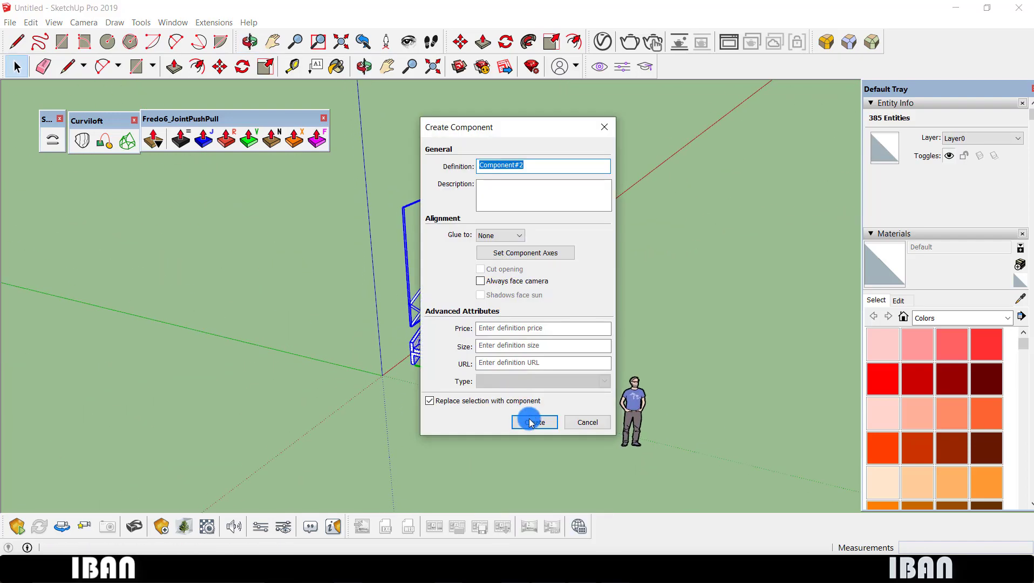
{"action": "left_click", "coordinate": [529, 419]}
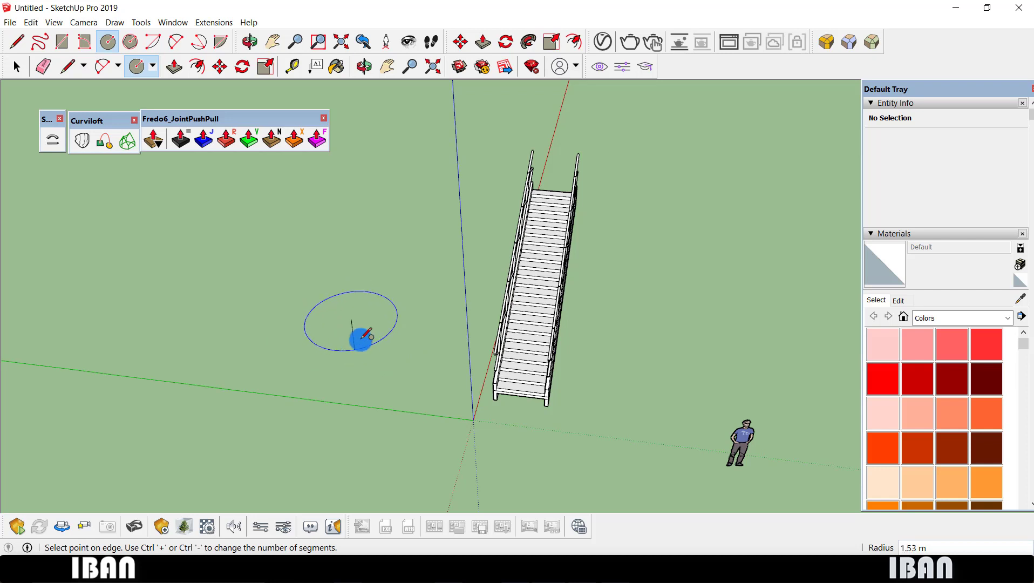
Complete the circle as a disc and cut a thin wedge from it to create a gap.
{"action": "left_click", "coordinate": [394, 285]}
{"action": "key", "text": "space"}
{"action": "left_click", "coordinate": [371, 326]}
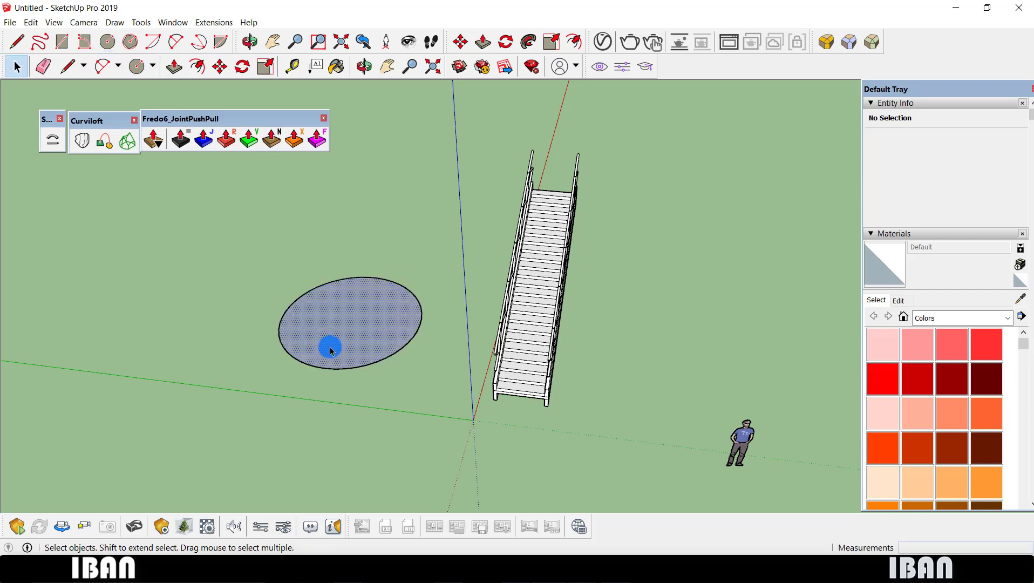
{"action": "scroll", "coordinate": [322, 357], "scroll_direction": "up", "scroll_amount": 2}
{"action": "key", "text": "l"}
{"action": "left_click", "coordinate": [322, 375]}
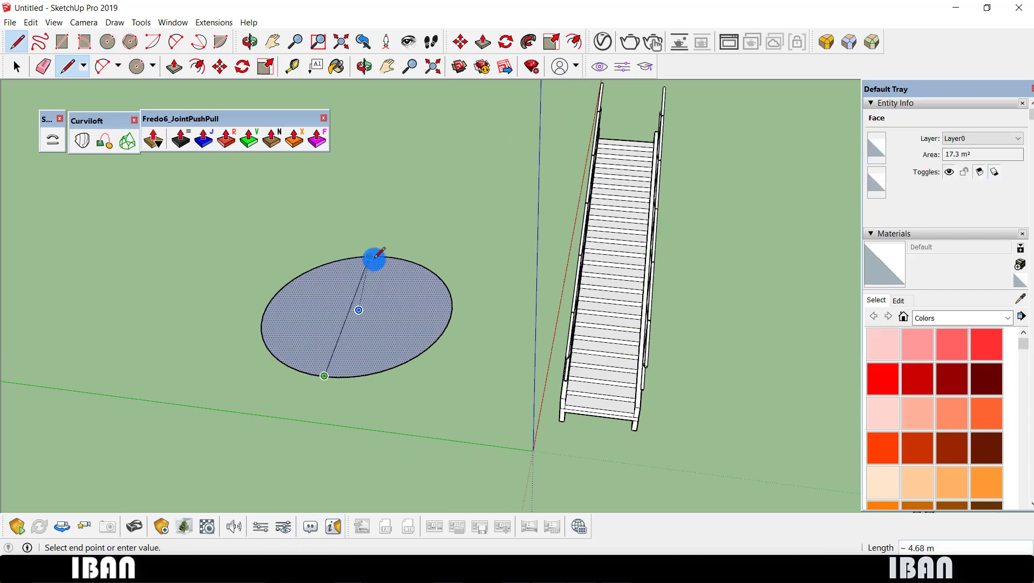
{"action": "scroll", "coordinate": [389, 258], "scroll_direction": "up", "scroll_amount": 2}
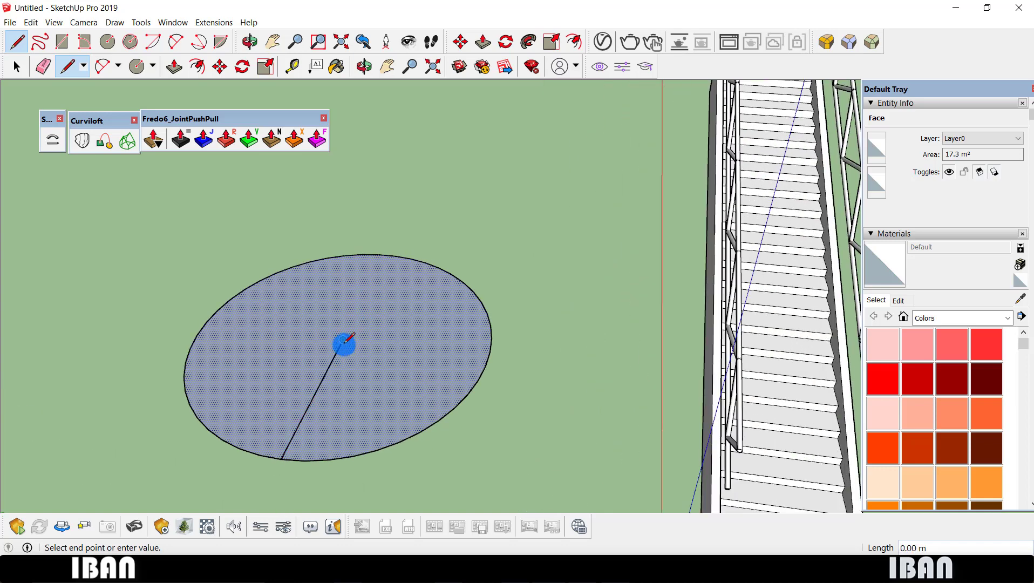
{"action": "left_click", "coordinate": [310, 460]}
{"action": "key", "text": "space"}
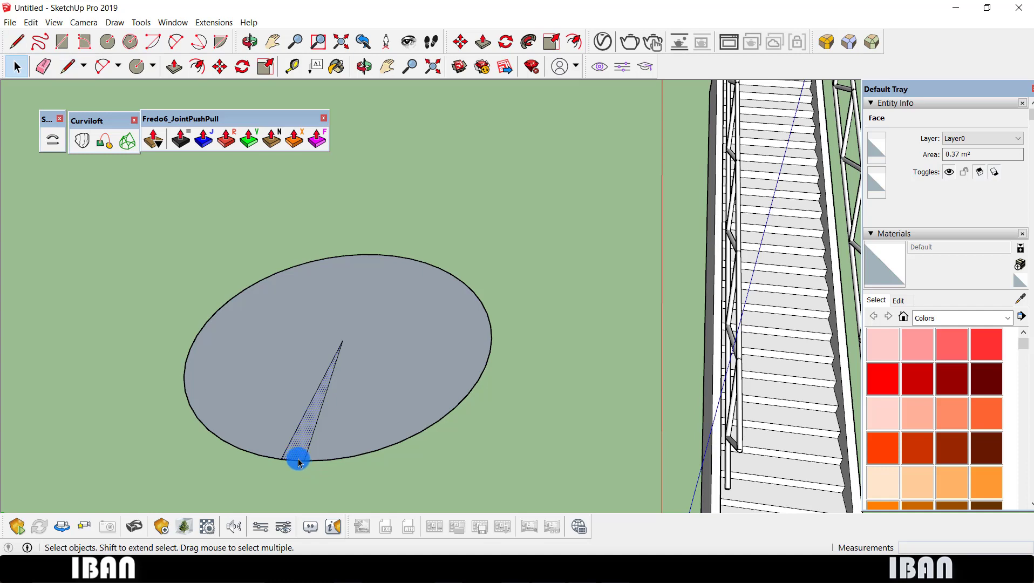
{"action": "key", "text": "Delete"}
Delete the disc face and leftover wedge edges, leaving only an open arc.
{"action": "left_click", "coordinate": [335, 413]}
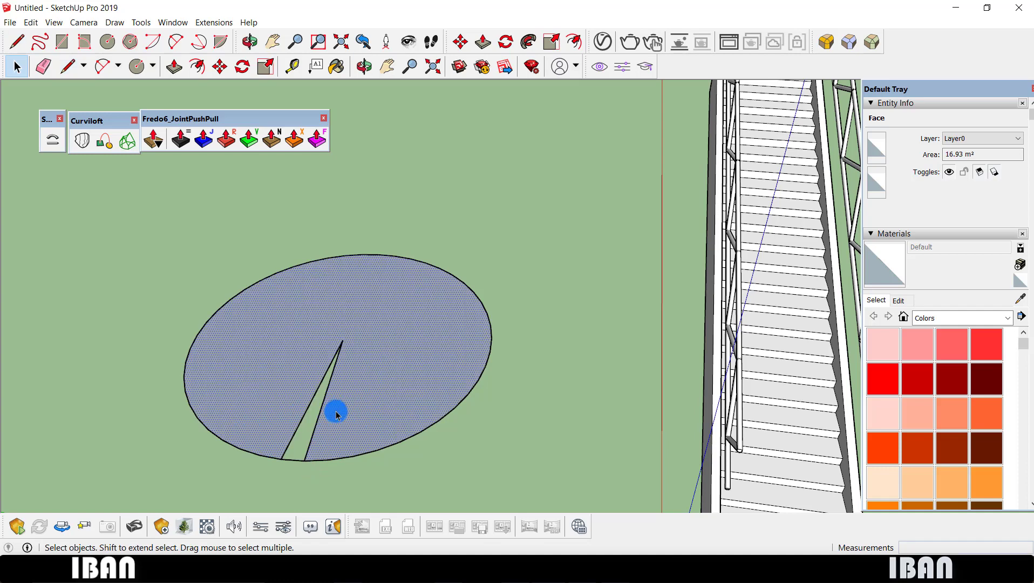
{"action": "key", "text": "Delete"}
{"action": "scroll", "coordinate": [295, 457], "scroll_direction": "up", "scroll_amount": 2}
{"action": "key", "text": "e"}
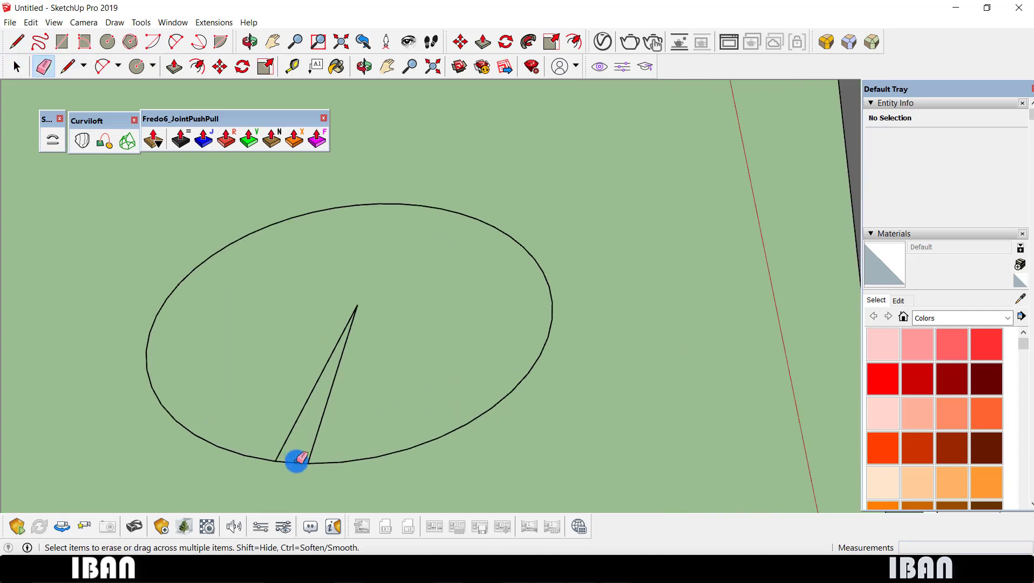
{"action": "key", "text": "space"}
{"action": "left_click_drag", "start_coordinate": [378, 382], "coordinate": [292, 321]}
{"action": "key", "text": "Delete"}
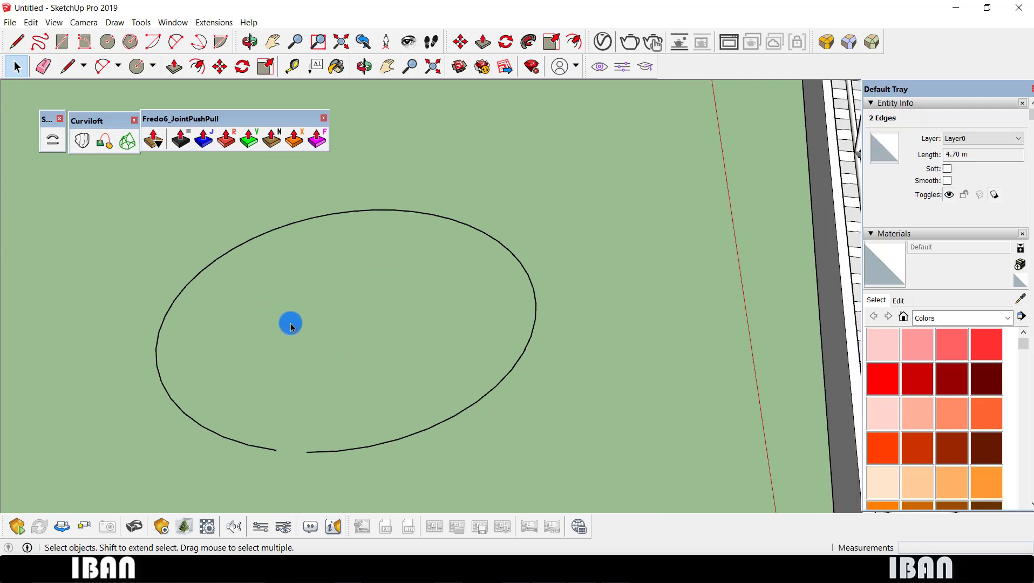
{"action": "scroll", "coordinate": [292, 324], "scroll_direction": "down", "scroll_amount": 3}
Draw a straight line along the staircase base from its bottom corner and select the staircase component.
{"action": "mouse_move", "coordinate": [292, 324]}
{"action": "middle_mouse_down"}
{"action": "mouse_move", "coordinate": [249, 328]}
{"action": "mouse_move", "coordinate": [518, 349]}
{"action": "mouse_move", "coordinate": [458, 435]}
{"action": "mouse_move", "coordinate": [542, 323]}
{"action": "middle_mouse_up"}
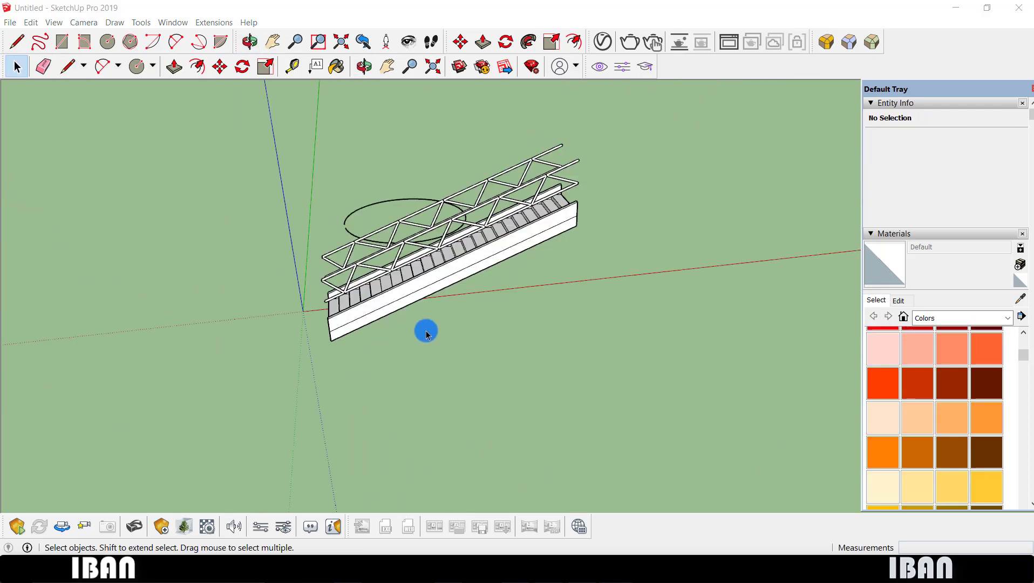
{"action": "scroll", "coordinate": [426, 335], "scroll_direction": "up", "scroll_amount": 3}
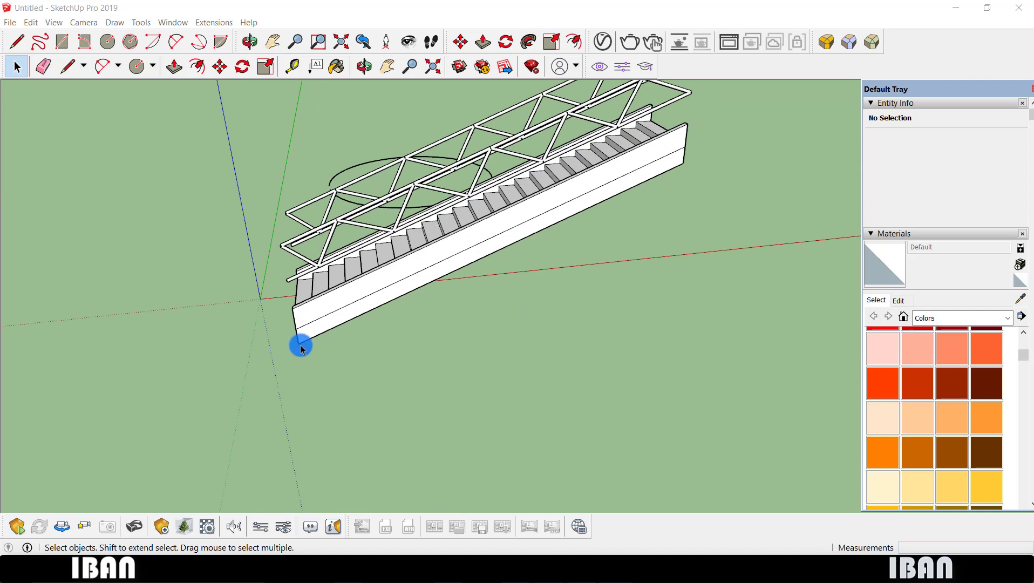
{"action": "middle_click_drag", "start_coordinate": [301, 349], "coordinate": [346, 395]}
{"action": "key", "text": "l"}
{"action": "left_click", "coordinate": [301, 351]}
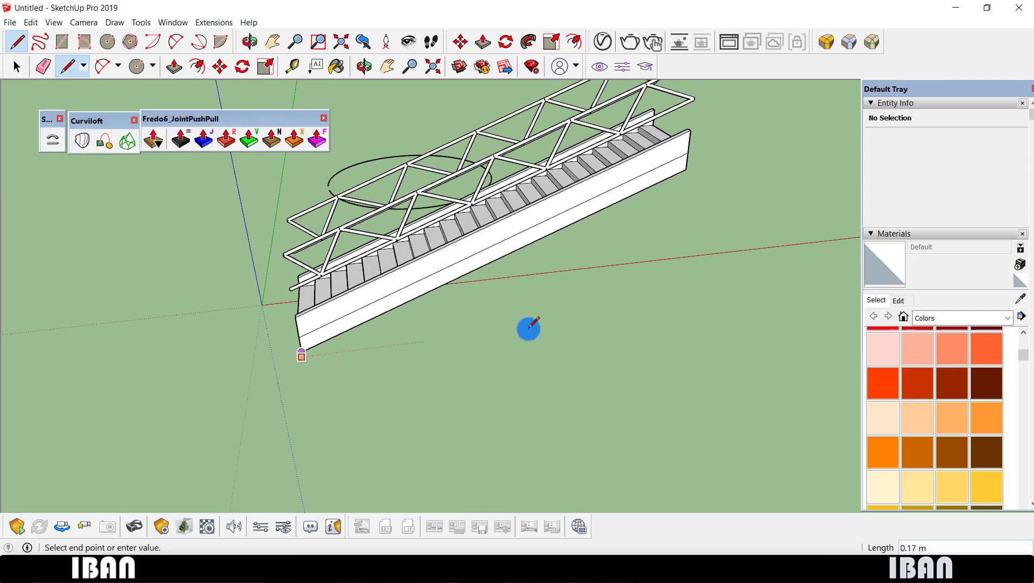
{"action": "key", "text": "space"}
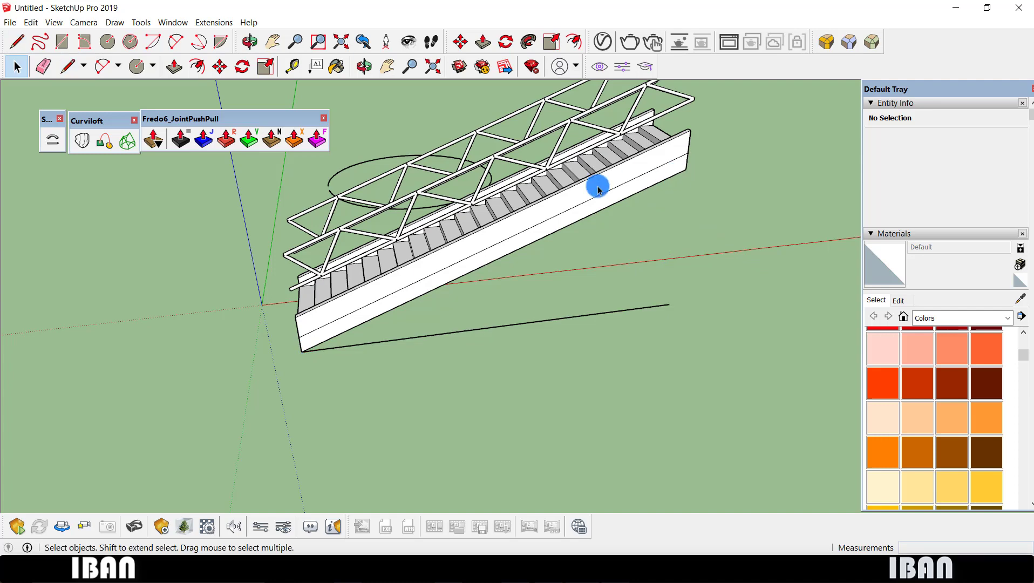
{"action": "left_click", "coordinate": [550, 203]}
{"action": "middle_click_drag", "start_coordinate": [549, 203], "coordinate": [584, 249]}
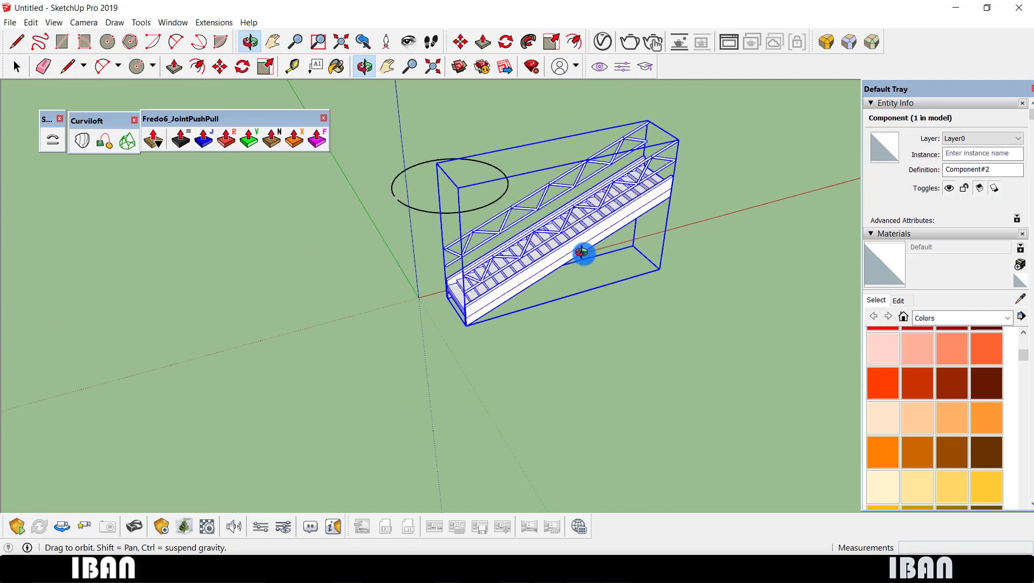
Bend the staircase along the circular arc with Shape Bender and accept the spiral result.
{"action": "left_click", "coordinate": [53, 140]}
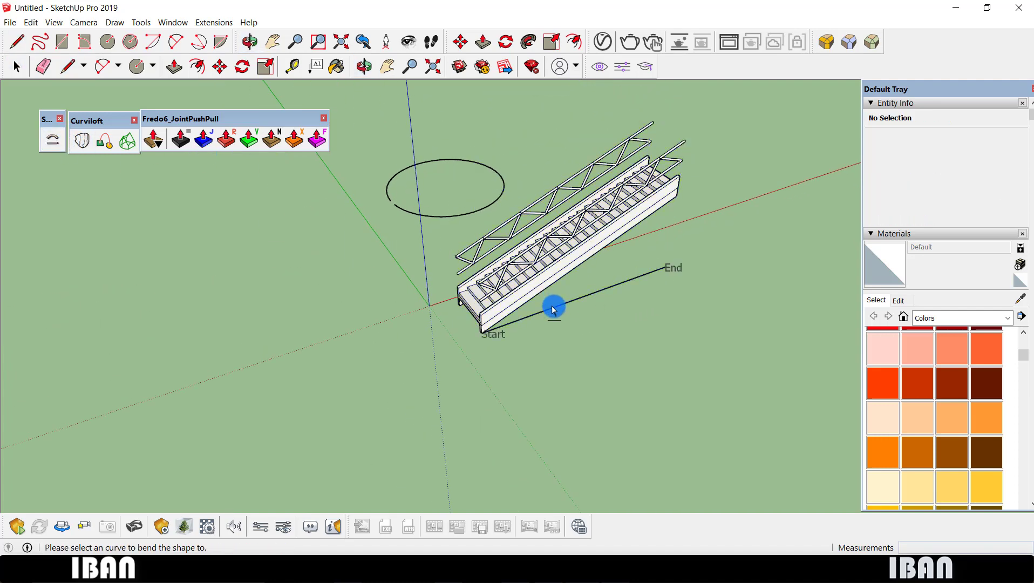
{"action": "scroll", "coordinate": [552, 310], "scroll_direction": "up", "scroll_amount": 3}
{"action": "scroll", "coordinate": [725, 349], "scroll_direction": "down", "scroll_amount": 3}
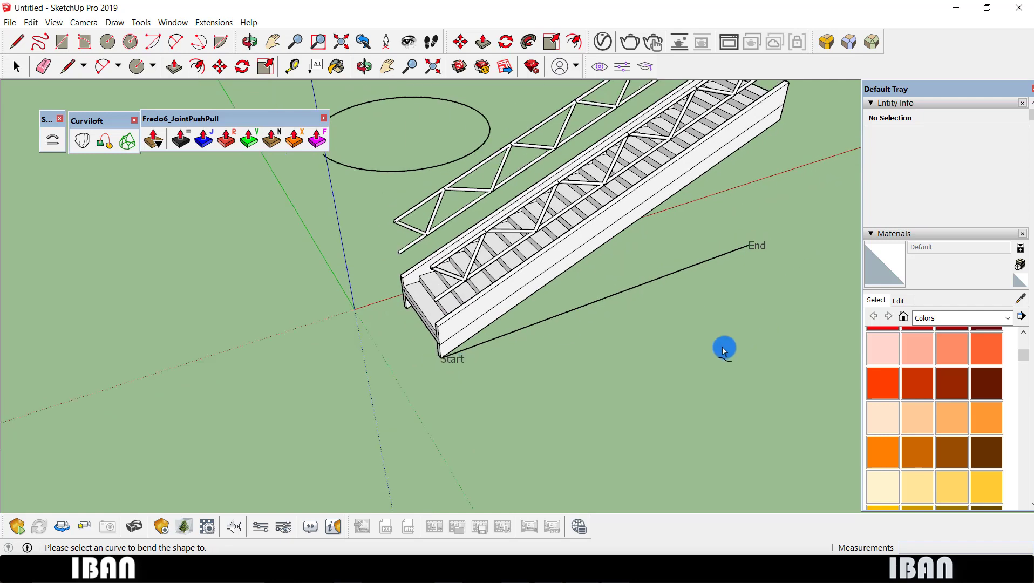
{"action": "scroll", "coordinate": [423, 232], "scroll_direction": "down", "scroll_amount": 3}
{"action": "middle_click_drag", "start_coordinate": [368, 208], "coordinate": [427, 234]}
{"action": "left_click", "coordinate": [427, 236]}
{"action": "key", "text": "Return"}
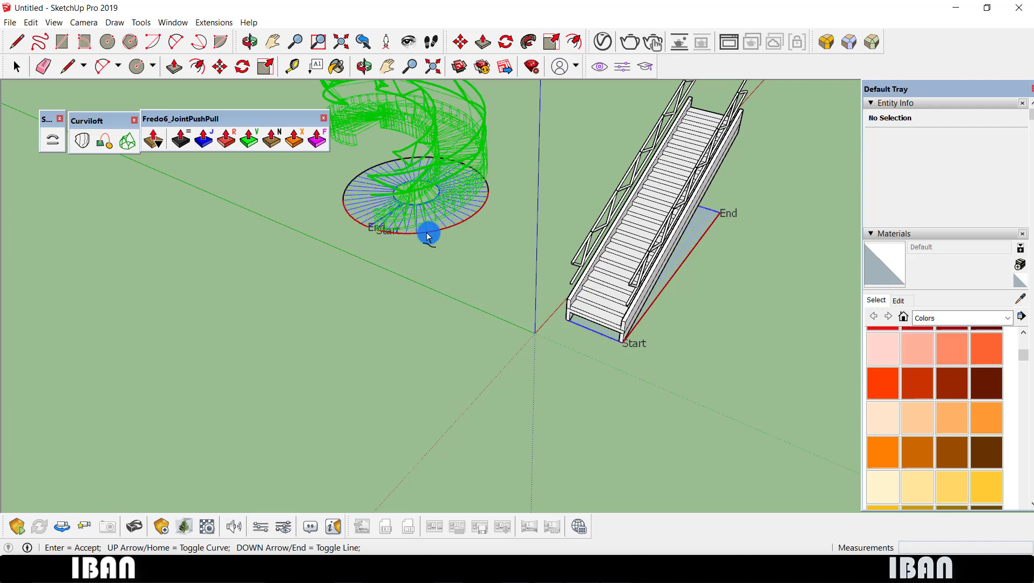
{"action": "mouse_move", "coordinate": [446, 306]}
{"action": "middle_mouse_down"}
{"action": "mouse_move", "coordinate": [423, 180]}
{"action": "mouse_move", "coordinate": [460, 301]}
{"action": "middle_mouse_up"}
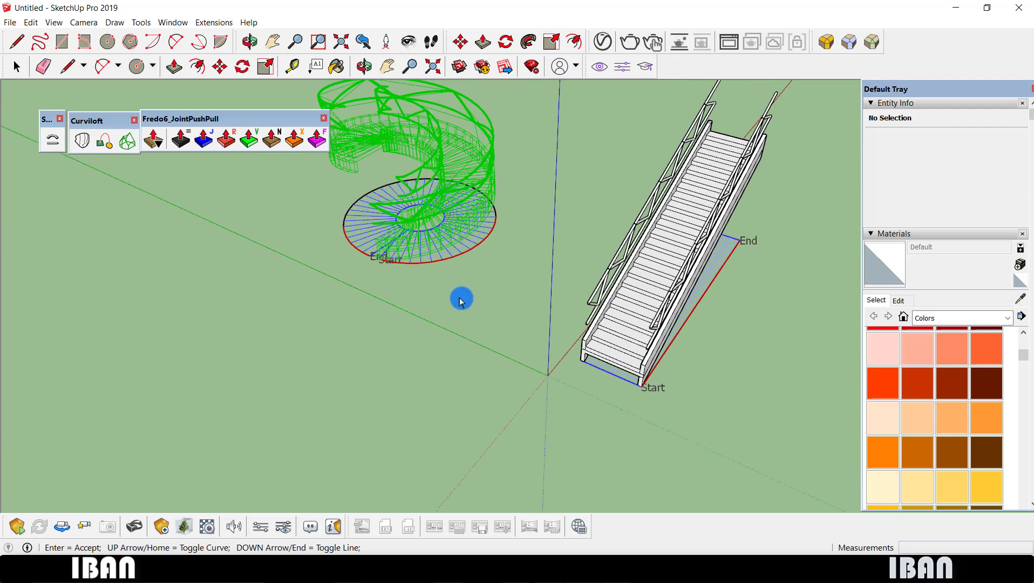
{"action": "key", "text": "Return"}
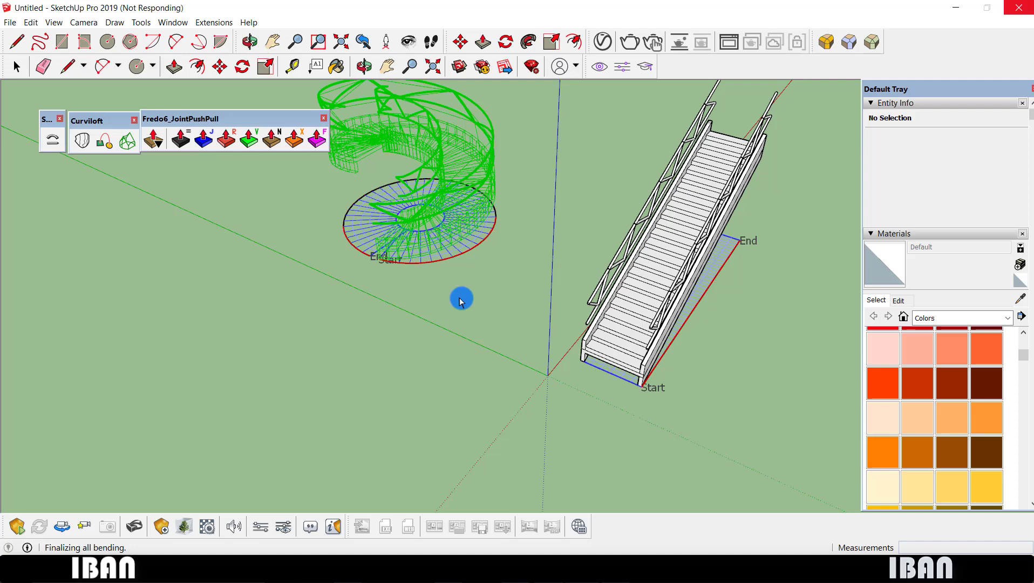
{"action": "scroll", "coordinate": [474, 167], "scroll_direction": "up", "scroll_amount": 3}
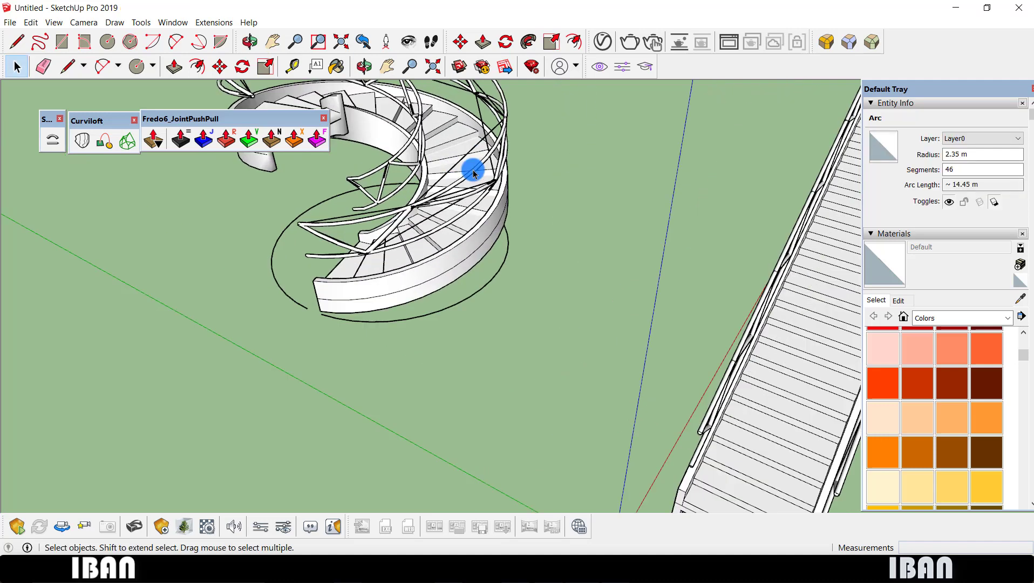
{"action": "scroll", "coordinate": [423, 180], "scroll_direction": "up", "scroll_amount": 2}
{"action": "mouse_move", "coordinate": [423, 180]}
{"action": "middle_mouse_down"}
{"action": "mouse_move", "coordinate": [522, 230]}
{"action": "mouse_move", "coordinate": [483, 208]}
{"action": "mouse_move", "coordinate": [561, 224]}
{"action": "mouse_move", "coordinate": [683, 210]}
{"action": "mouse_move", "coordinate": [446, 206]}
{"action": "mouse_move", "coordinate": [704, 185]}
{"action": "mouse_move", "coordinate": [453, 256]}
{"action": "mouse_move", "coordinate": [478, 266]}
{"action": "middle_mouse_up"}
{"action": "scroll", "coordinate": [446, 206], "scroll_direction": "down", "scroll_amount": 3}
{"action": "scroll", "coordinate": [682, 193], "scroll_direction": "up", "scroll_amount": 2}
{"action": "scroll", "coordinate": [680, 182], "scroll_direction": "down", "scroll_amount": 2}
{"action": "scroll", "coordinate": [679, 182], "scroll_direction": "up", "scroll_amount": 2}
{"action": "scroll", "coordinate": [676, 178], "scroll_direction": "down", "scroll_amount": 2}
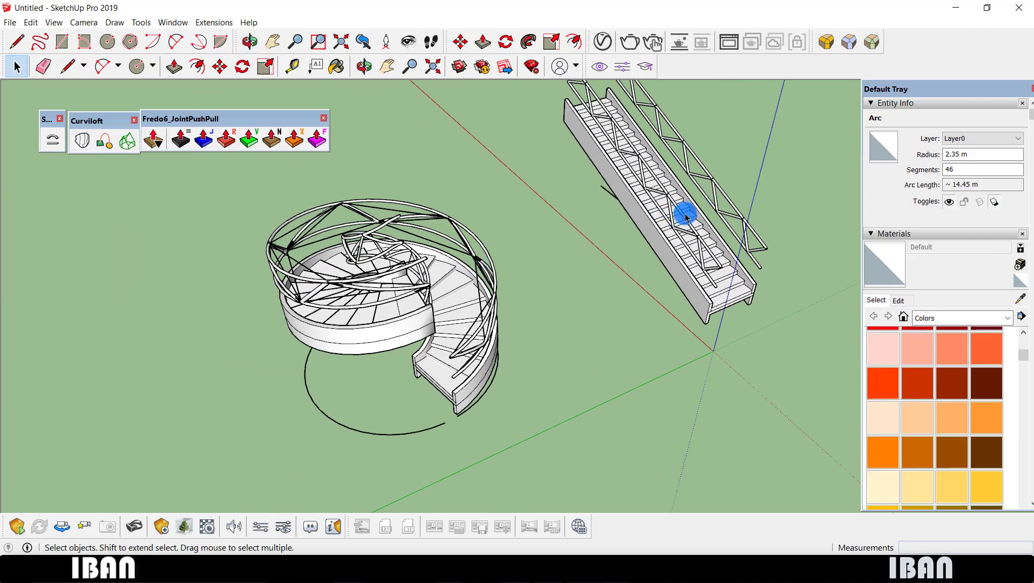
{"action": "scroll", "coordinate": [685, 216], "scroll_direction": "up", "scroll_amount": 2}
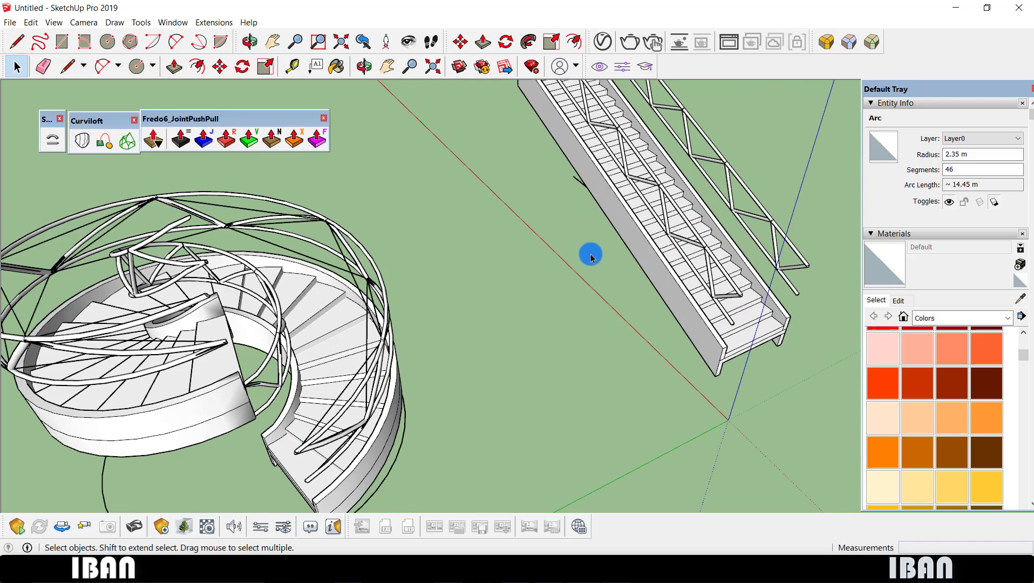
{"action": "scroll", "coordinate": [537, 286], "scroll_direction": "down", "scroll_amount": 2}
{"action": "scroll", "coordinate": [416, 324], "scroll_direction": "up", "scroll_amount": 2}
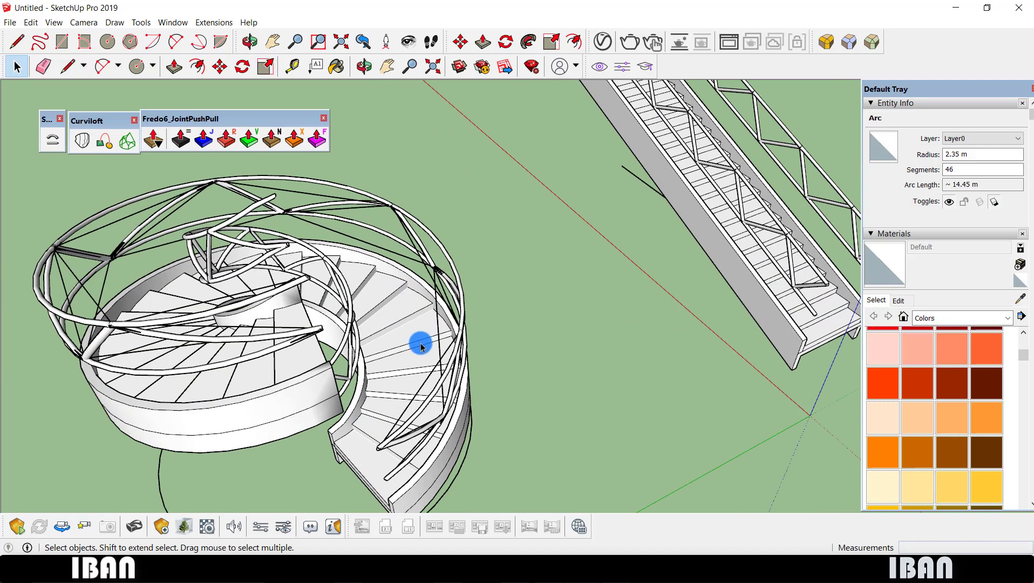
{"action": "middle_click_drag", "start_coordinate": [468, 344], "coordinate": [391, 330]}
{"action": "scroll", "coordinate": [391, 330], "scroll_direction": "up", "scroll_amount": 3}
{"action": "mouse_move", "coordinate": [489, 355]}
{"action": "middle_mouse_down"}
{"action": "mouse_move", "coordinate": [501, 353]}
{"action": "mouse_move", "coordinate": [472, 327]}
{"action": "middle_mouse_up"}
{"action": "left_click", "coordinate": [472, 328]}
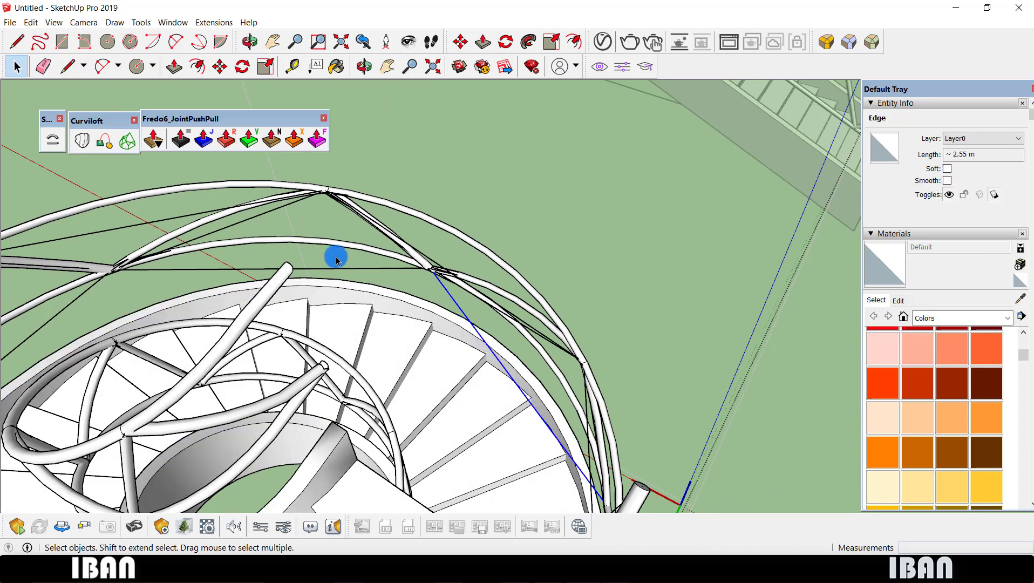
{"action": "scroll", "coordinate": [378, 292], "scroll_direction": "up", "scroll_amount": 2}
{"action": "left_click", "coordinate": [460, 251]}
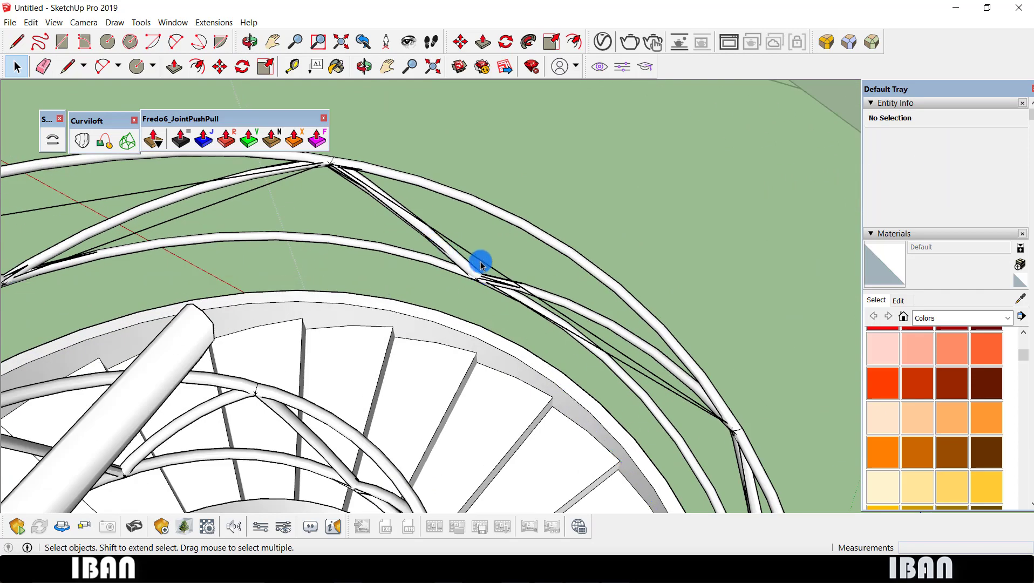
{"action": "mouse_move", "coordinate": [480, 261]}
{"action": "middle_mouse_down"}
{"action": "mouse_move", "coordinate": [397, 231]}
{"action": "mouse_move", "coordinate": [292, 262]}
{"action": "middle_mouse_up"}
{"action": "scroll", "coordinate": [293, 214], "scroll_direction": "down", "scroll_amount": 5}
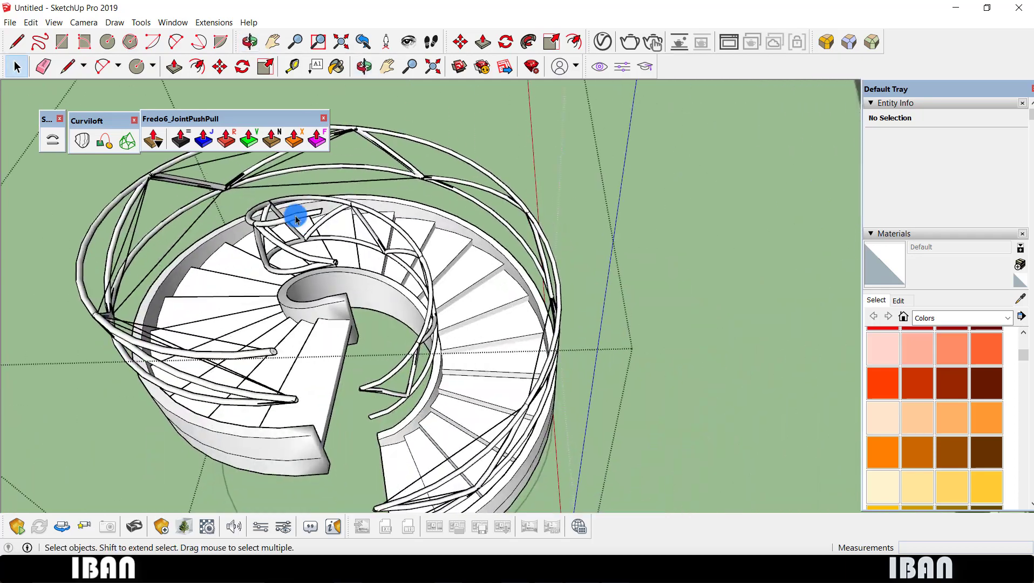
{"action": "scroll", "coordinate": [341, 178], "scroll_direction": "up", "scroll_amount": 5}
{"action": "scroll", "coordinate": [194, 155], "scroll_direction": "down", "scroll_amount": 5}
{"action": "scroll", "coordinate": [407, 159], "scroll_direction": "up", "scroll_amount": 5}
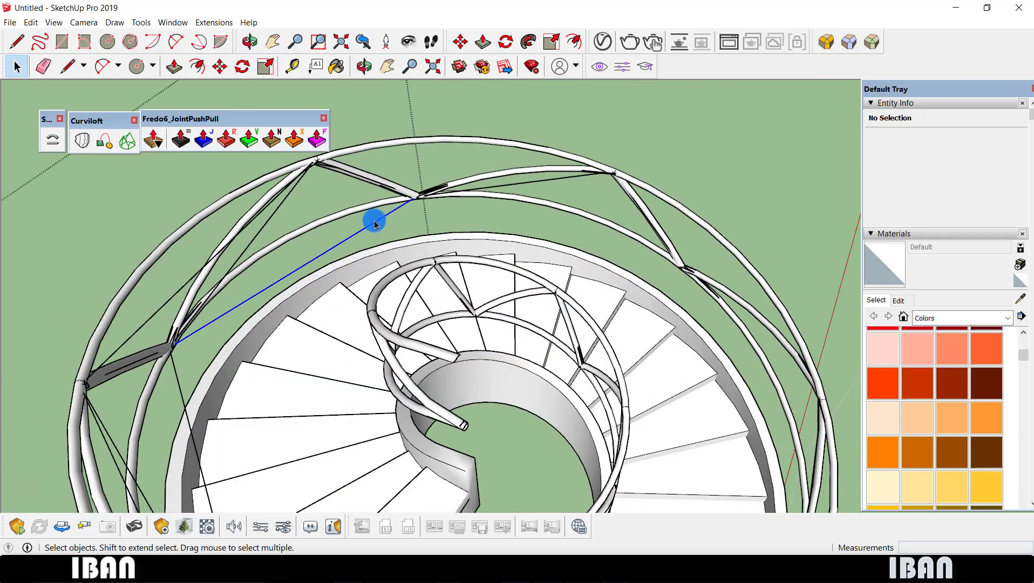
{"action": "scroll", "coordinate": [50, 187], "scroll_direction": "down", "scroll_amount": 10}
{"action": "scroll", "coordinate": [522, 227], "scroll_direction": "up", "scroll_amount": 10}
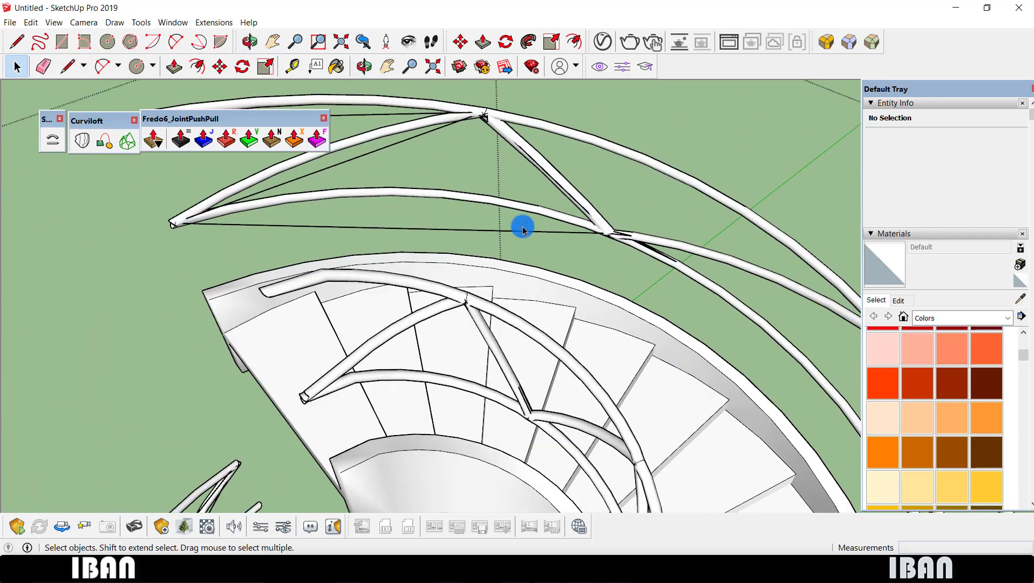
{"action": "left_click", "coordinate": [554, 180]}
{"action": "scroll", "coordinate": [471, 171], "scroll_direction": "down", "scroll_amount": 3}
{"action": "scroll", "coordinate": [458, 178], "scroll_direction": "up", "scroll_amount": 3}
{"action": "scroll", "coordinate": [458, 178], "scroll_direction": "down", "scroll_amount": 10}
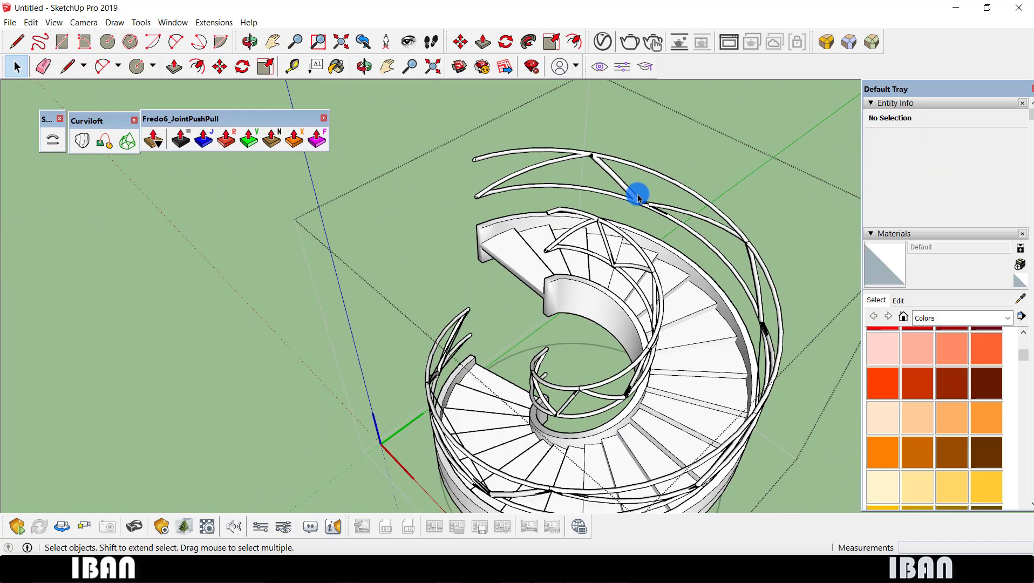
{"action": "scroll", "coordinate": [637, 194], "scroll_direction": "up", "scroll_amount": 10}
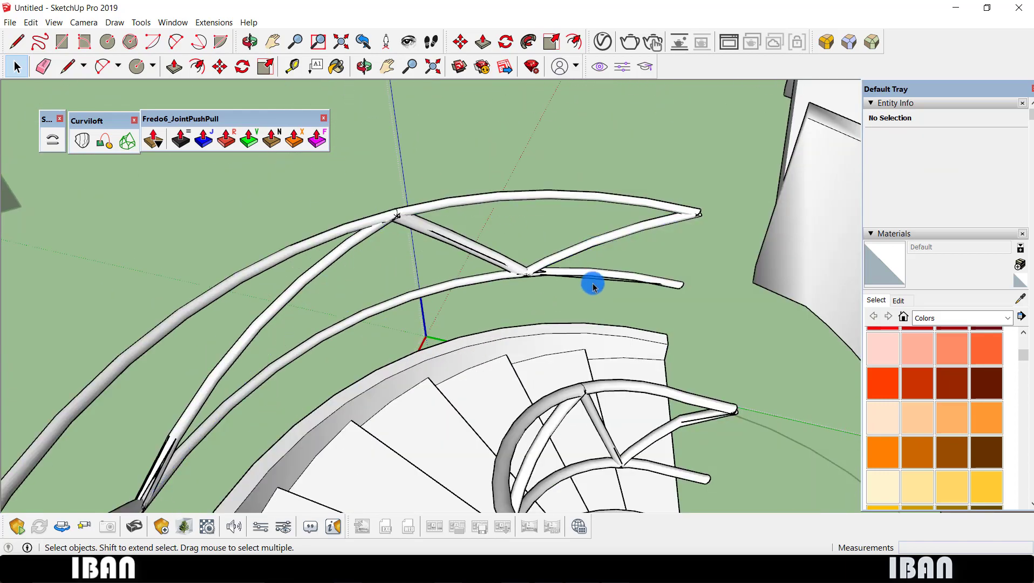
{"action": "scroll", "coordinate": [514, 217], "scroll_direction": "down", "scroll_amount": 10}
{"action": "scroll", "coordinate": [404, 224], "scroll_direction": "up", "scroll_amount": 10}
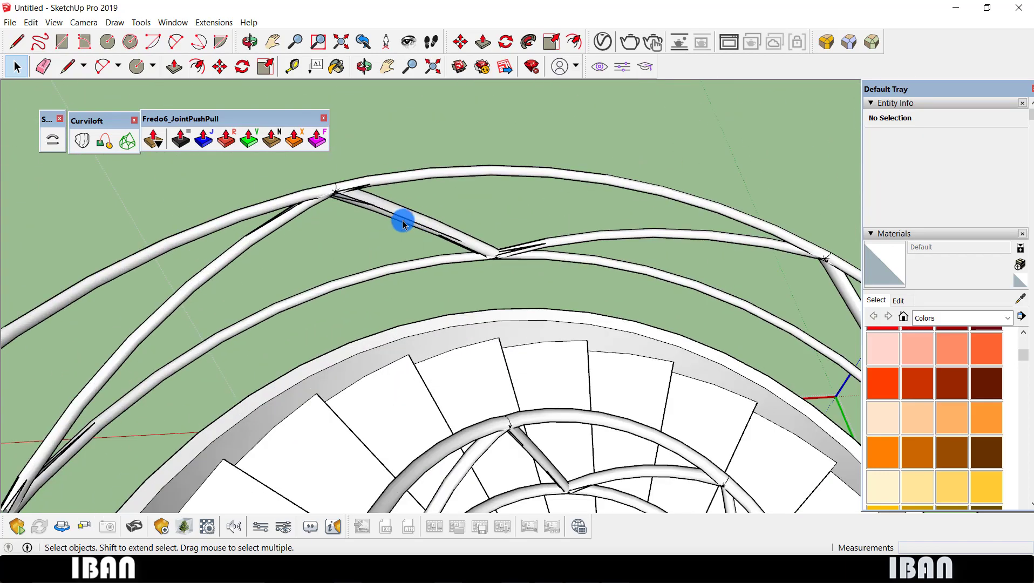
{"action": "scroll", "coordinate": [530, 253], "scroll_direction": "down", "scroll_amount": 10}
{"action": "middle_click_drag", "start_coordinate": [517, 226], "coordinate": [289, 162]}
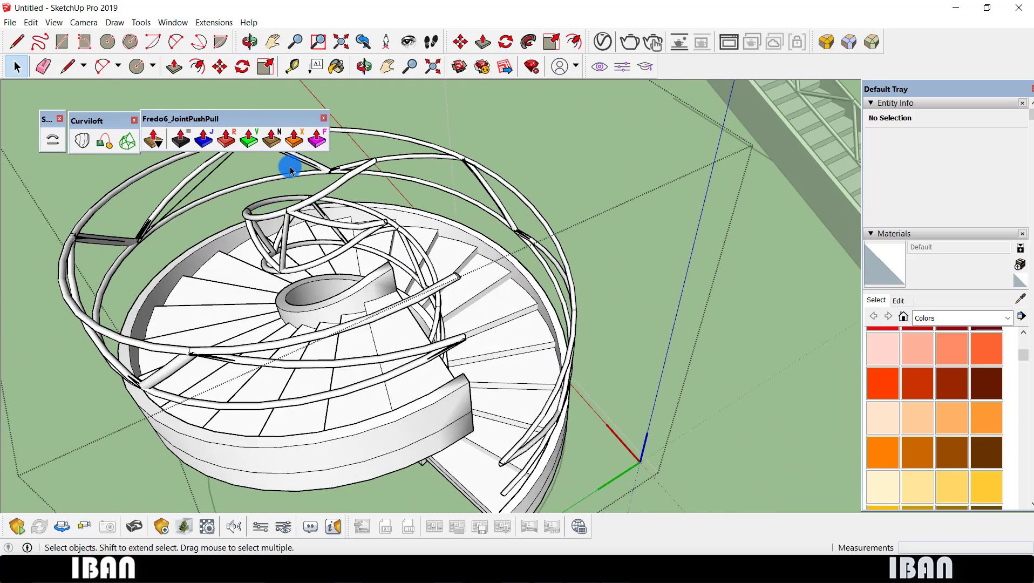
{"action": "scroll", "coordinate": [363, 203], "scroll_direction": "up", "scroll_amount": 10}
{"action": "scroll", "coordinate": [347, 201], "scroll_direction": "down", "scroll_amount": 10}
{"action": "mouse_move", "coordinate": [459, 174]}
{"action": "middle_mouse_down"}
{"action": "mouse_move", "coordinate": [302, 185]}
{"action": "mouse_move", "coordinate": [591, 288]}
{"action": "middle_mouse_up"}
{"action": "scroll", "coordinate": [620, 285], "scroll_direction": "down", "scroll_amount": 5}
{"action": "scroll", "coordinate": [554, 226], "scroll_direction": "up", "scroll_amount": 5}
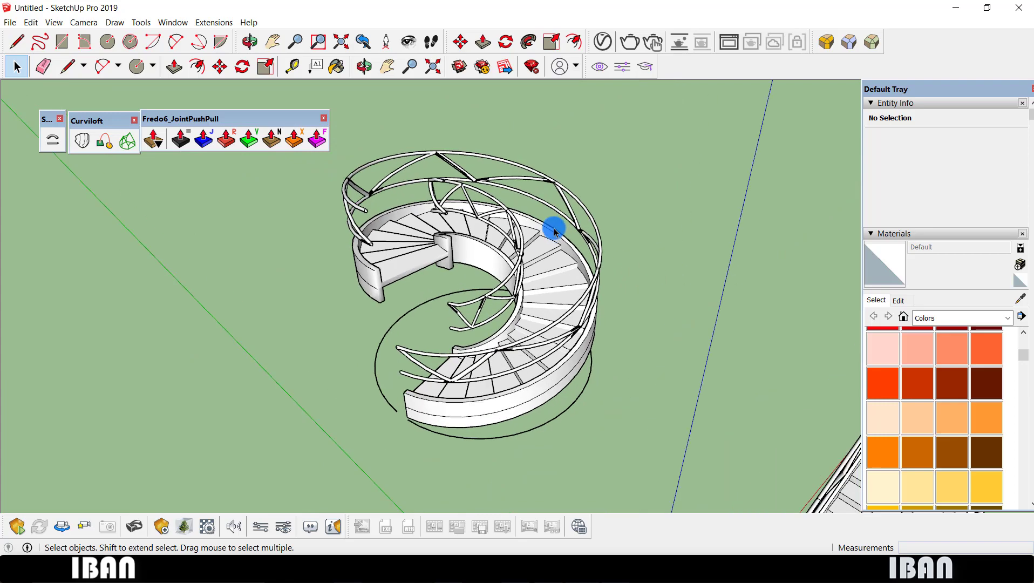
{"action": "middle_click_drag", "start_coordinate": [475, 233], "coordinate": [557, 227]}
{"action": "scroll", "coordinate": [557, 227], "scroll_direction": "down", "scroll_amount": 3}
{"action": "scroll", "coordinate": [577, 287], "scroll_direction": "down", "scroll_amount": 2}
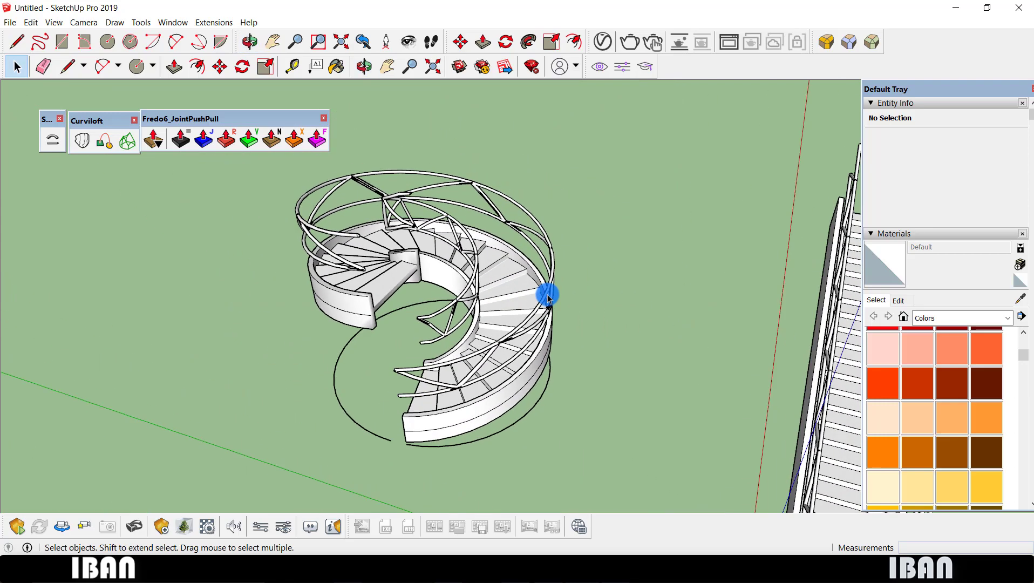
{"action": "scroll", "coordinate": [465, 296], "scroll_direction": "down", "scroll_amount": 3}
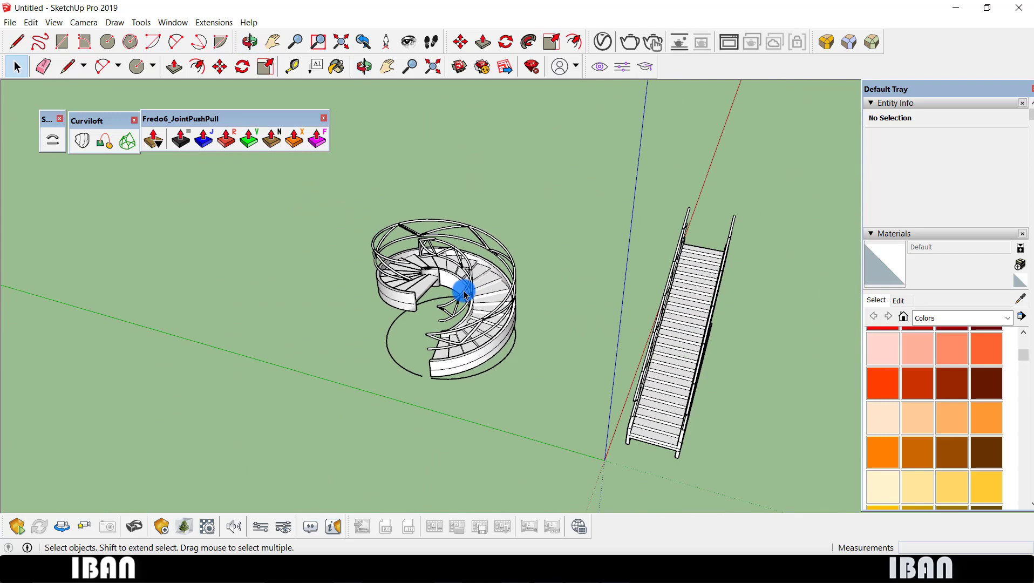
{"action": "scroll", "coordinate": [463, 289], "scroll_direction": "up", "scroll_amount": 3}
{"action": "scroll", "coordinate": [472, 273], "scroll_direction": "up", "scroll_amount": 1}
{"action": "mouse_move", "coordinate": [438, 295]}
{"action": "middle_mouse_down"}
{"action": "mouse_move", "coordinate": [561, 255]}
{"action": "mouse_move", "coordinate": [547, 229]}
{"action": "mouse_move", "coordinate": [482, 227]}
{"action": "middle_mouse_up"}
{"action": "scroll", "coordinate": [381, 260], "scroll_direction": "down", "scroll_amount": 2}
{"action": "scroll", "coordinate": [381, 260], "scroll_direction": "down", "scroll_amount": 2}
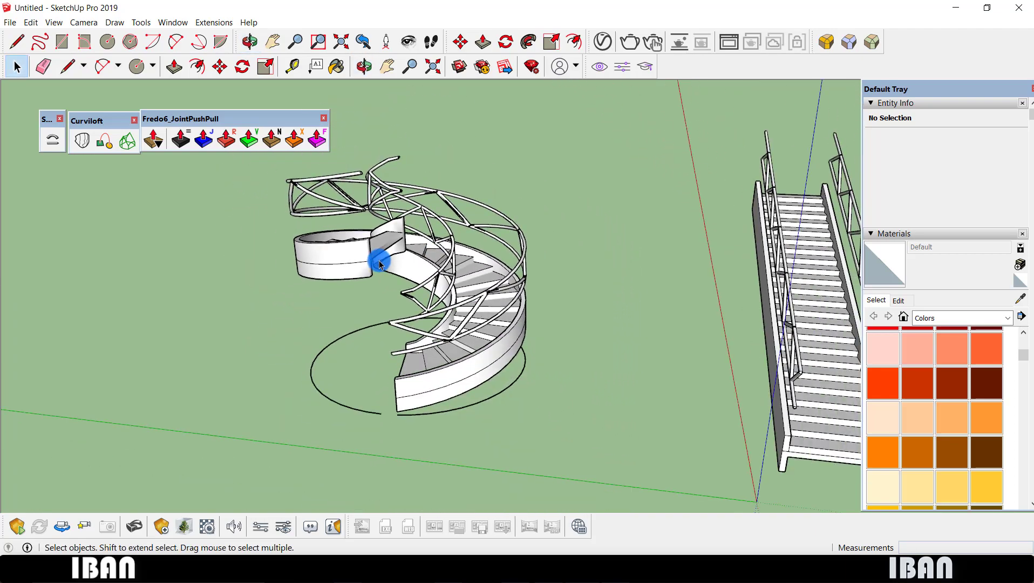